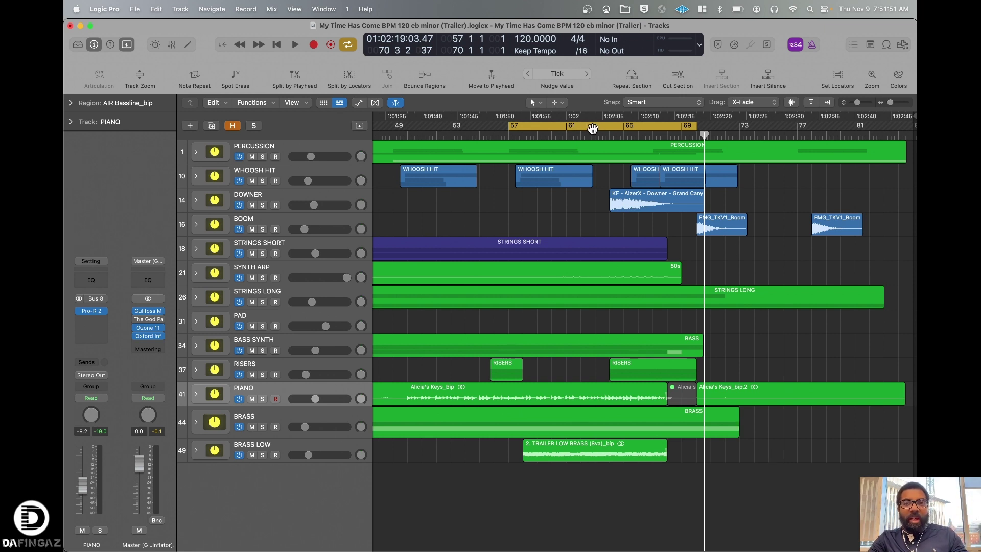
Step: Play back the cycled section of the full arrangement and stop it near bar 69
key(space)
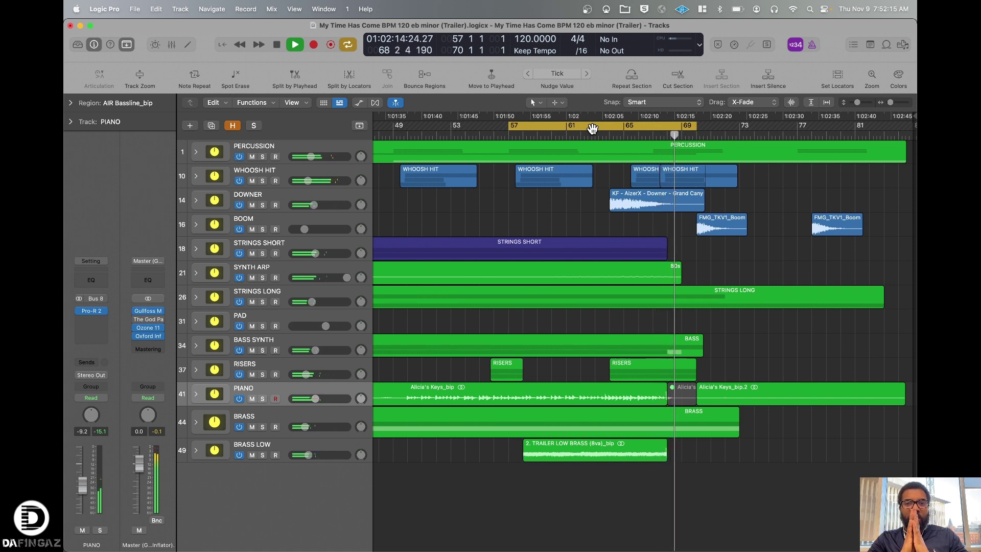
key(space)
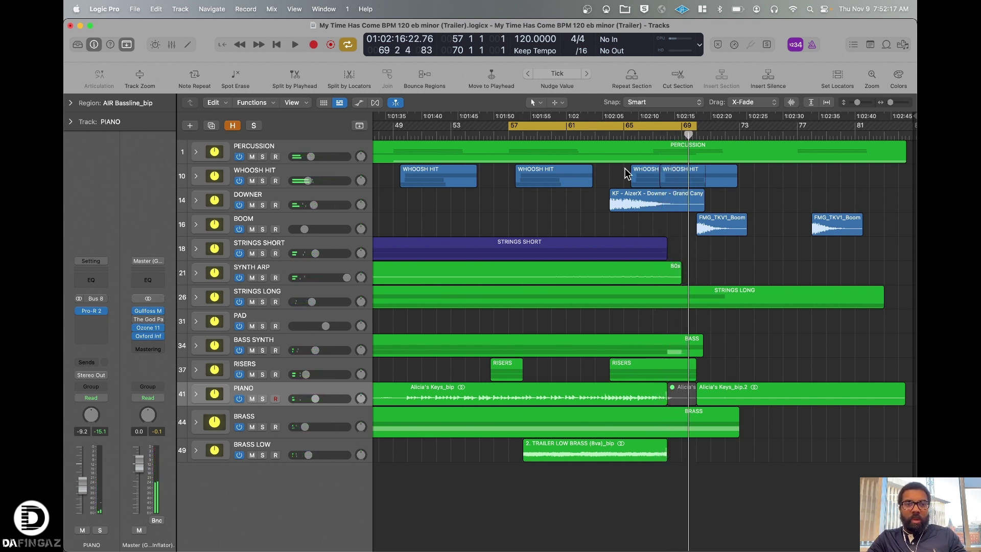
Step: Solo the PERCUSSION track and play the cycled section, comparing it with and without its Pro-R 2 reverb
click(290, 146)
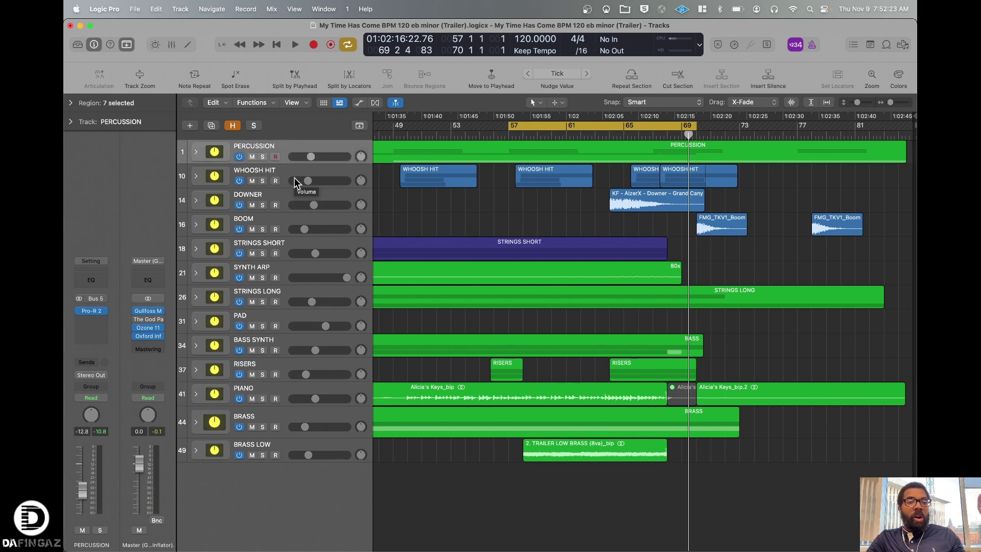
click(262, 156)
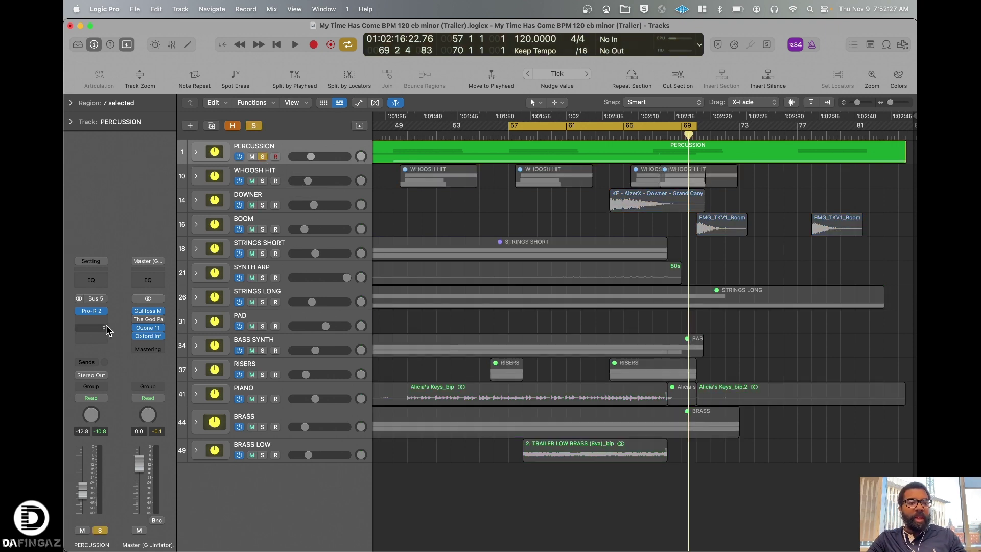
key(space)
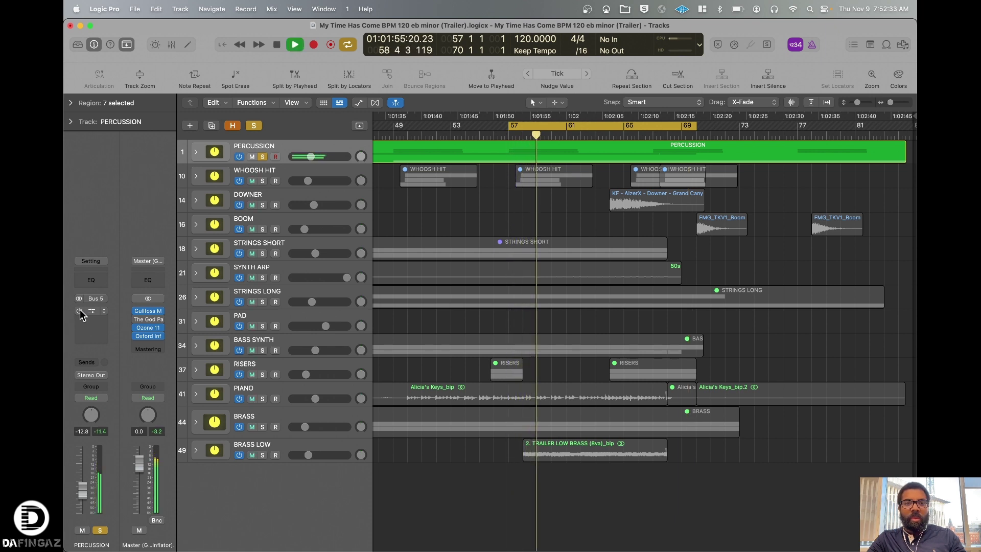
key(space)
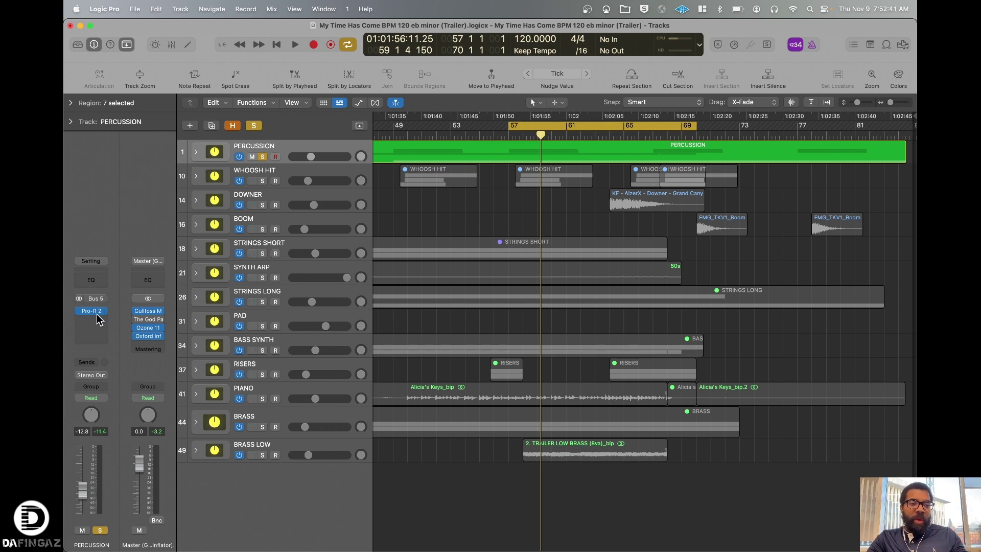
Step: Open the Pro-R 2 reverb on the PERCUSSION channel and reposition its window so the whole interface is visible
click(93, 312)
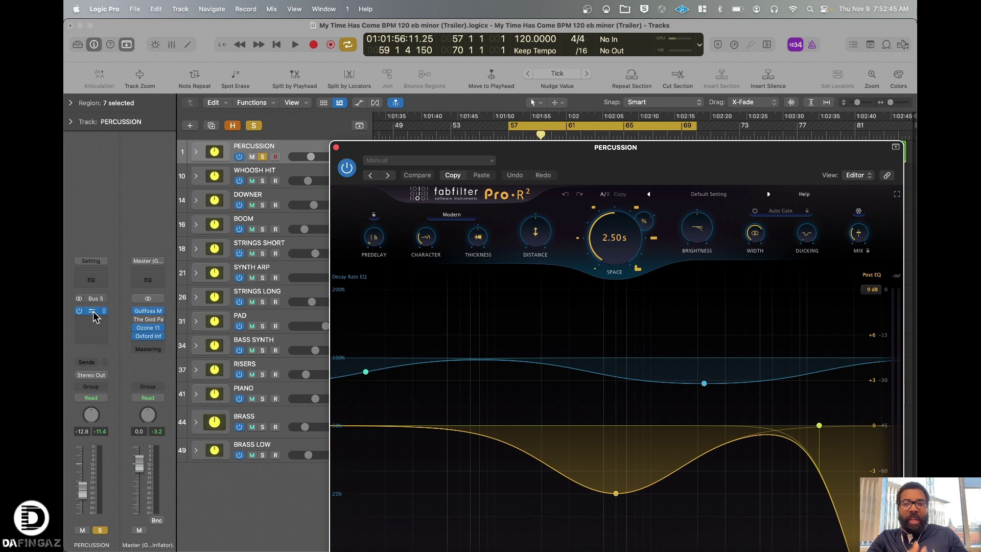
mouse_move(624, 251)
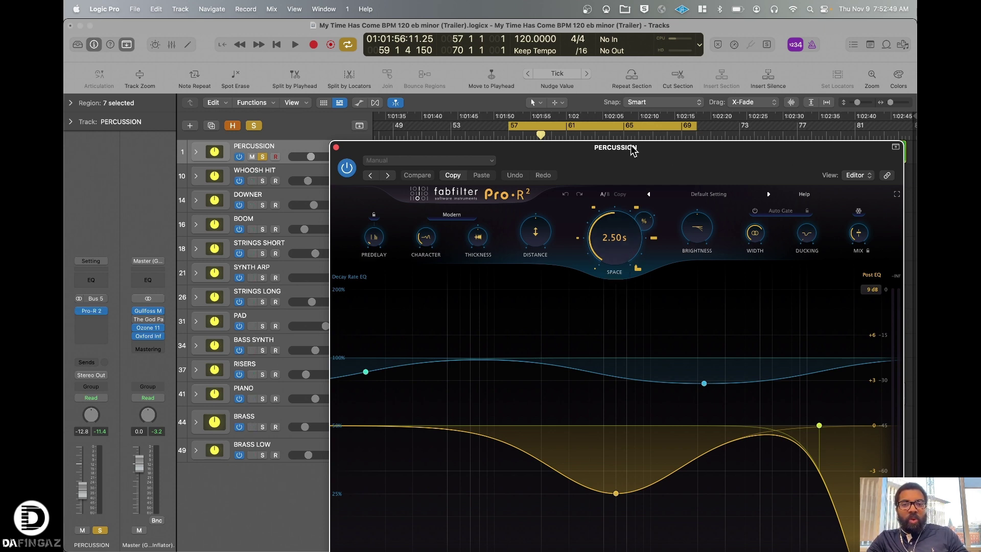
drag(634, 148, 603, 76)
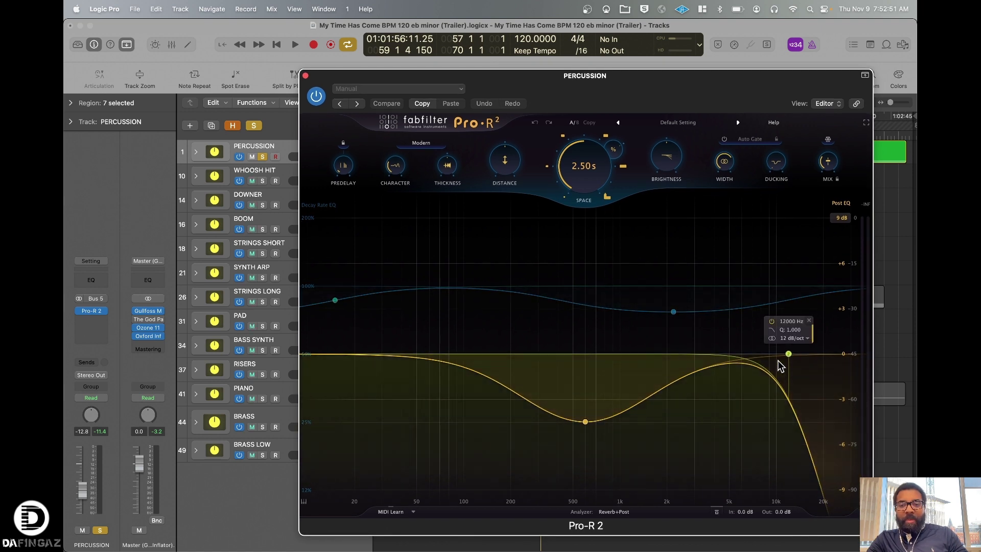
mouse_move(591, 466)
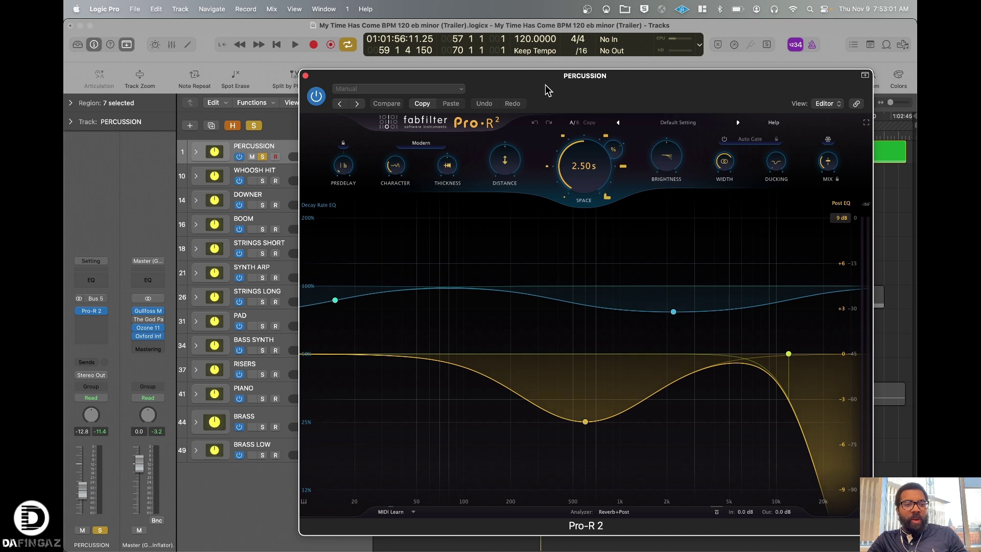
Step: Audition the soloed percussion through Pro-R 2 and examine the reverb's Mix and Predelay settings
key(space)
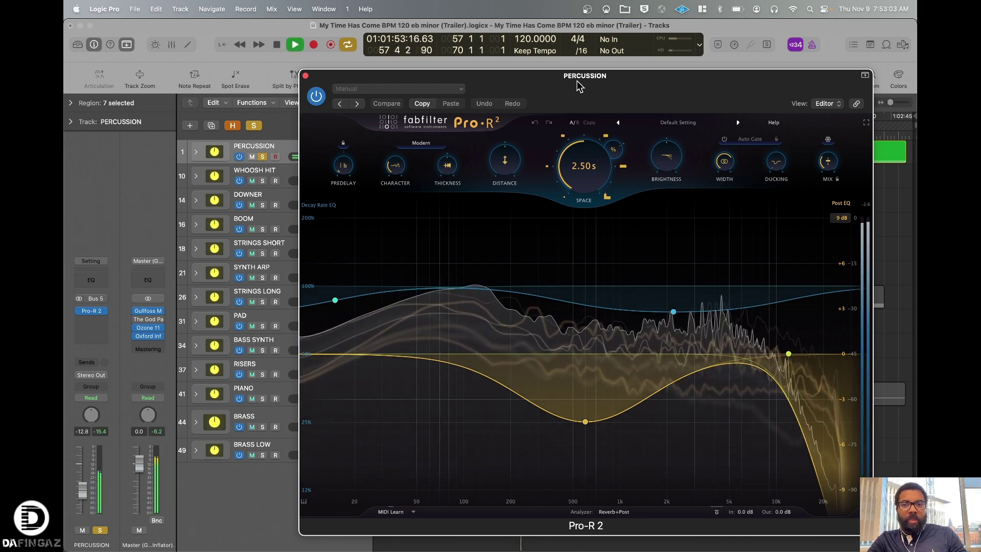
key(space)
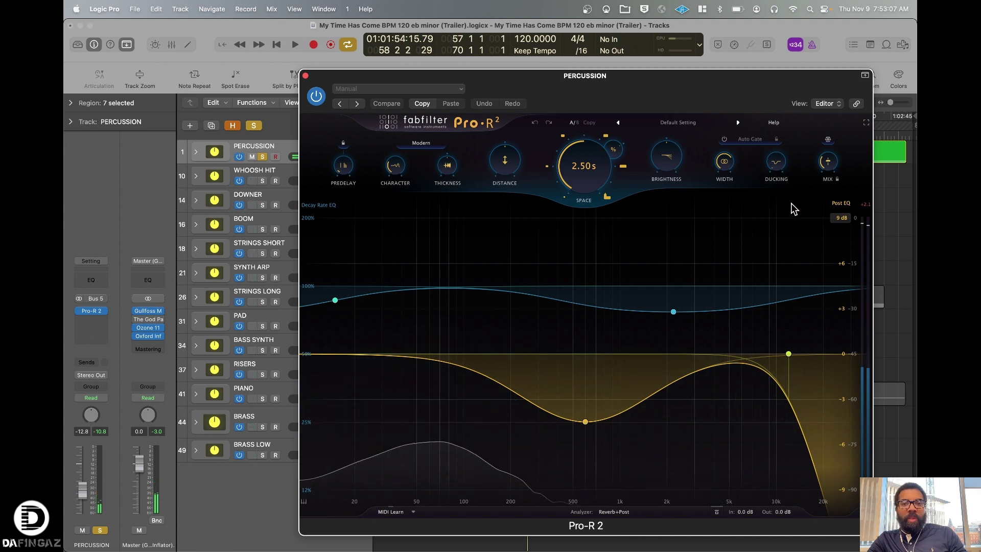
mouse_move(829, 168)
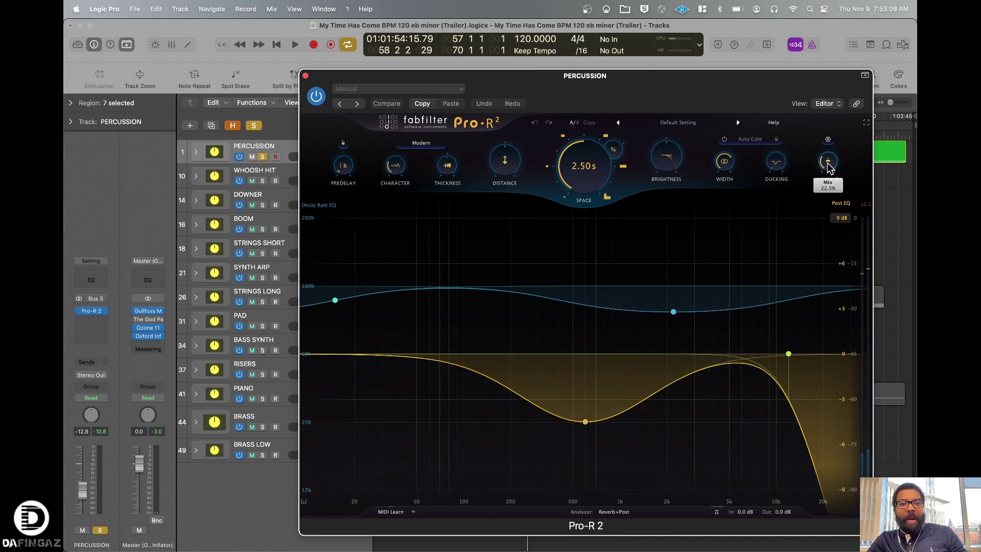
mouse_move(341, 170)
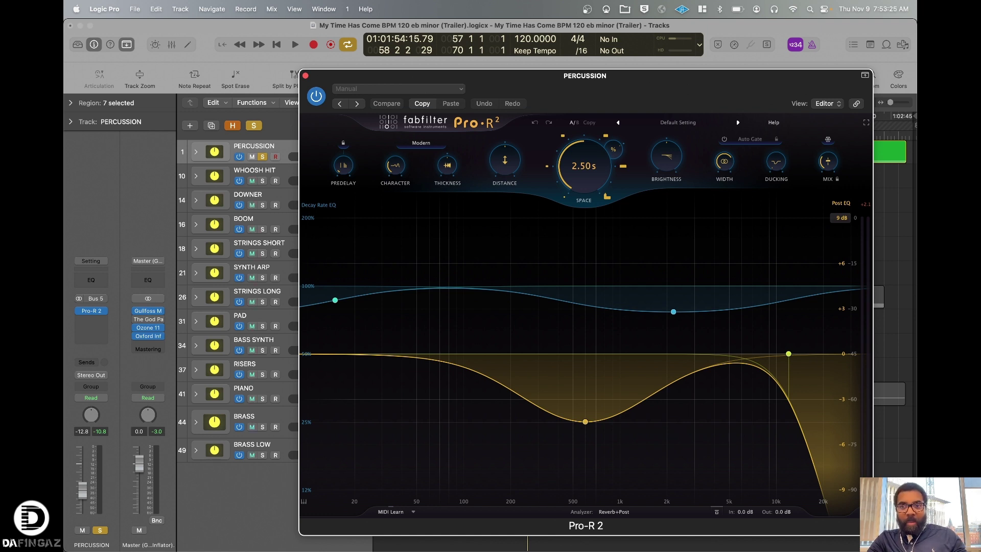
Step: Set the Pro-R 2 interface scaling to 100% and its size to Medium
click(865, 512)
mouse_move(870, 512)
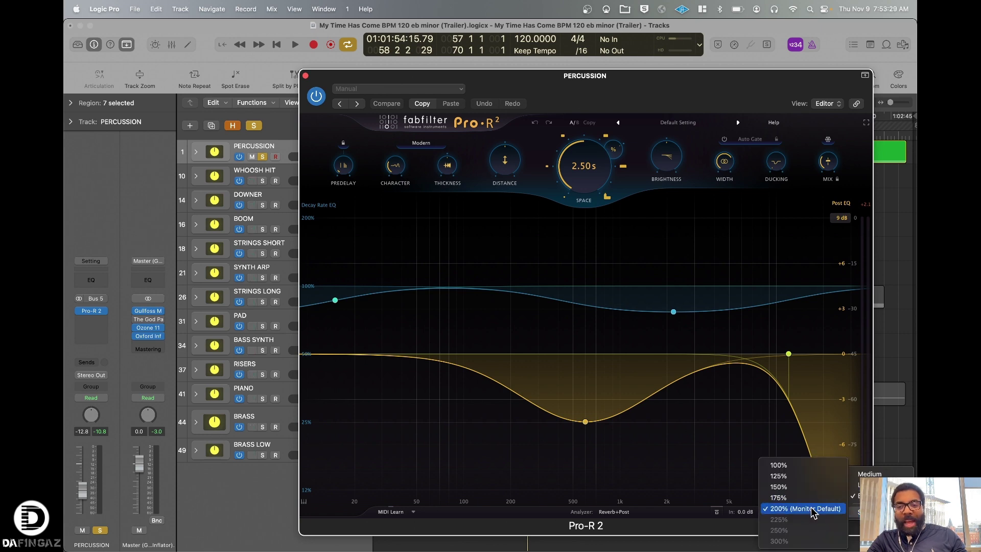
click(798, 466)
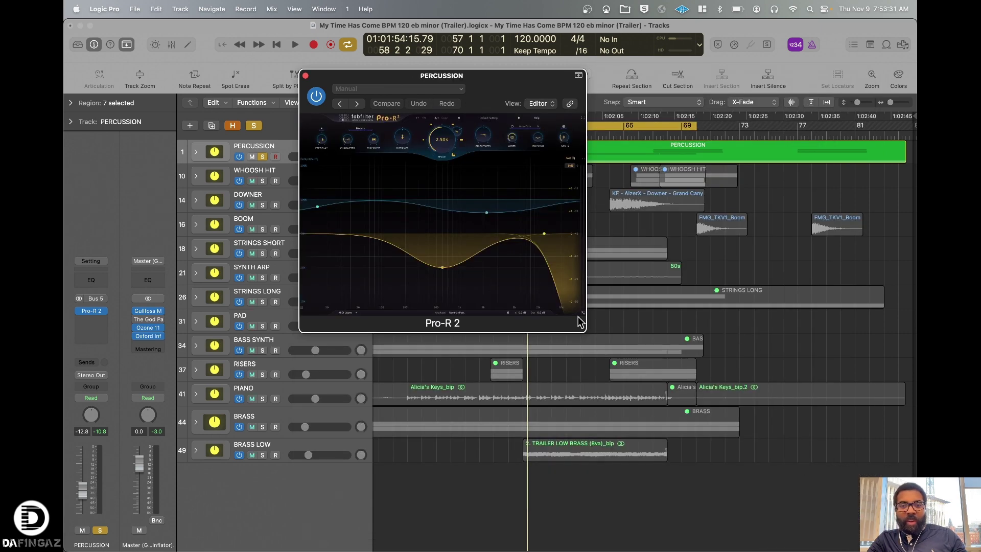
click(582, 314)
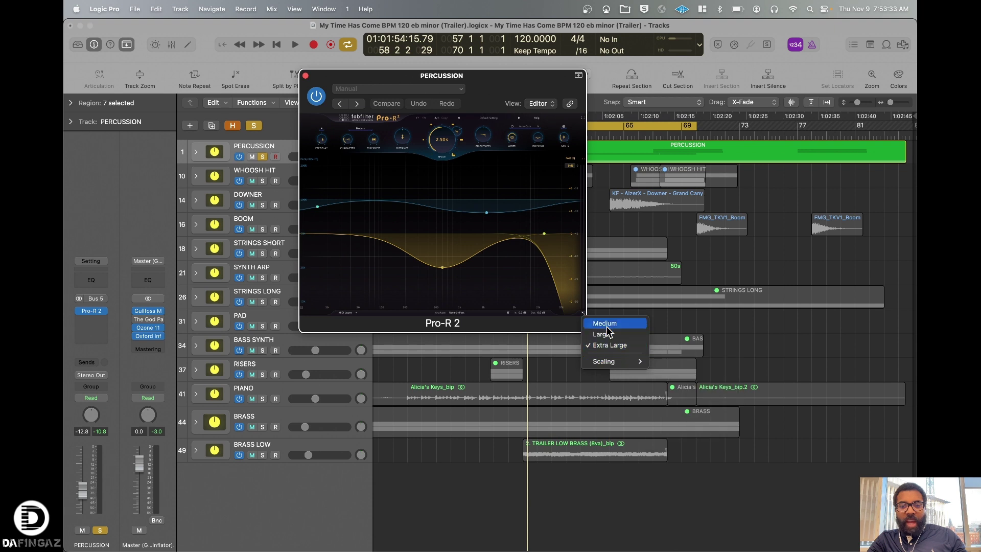
click(604, 324)
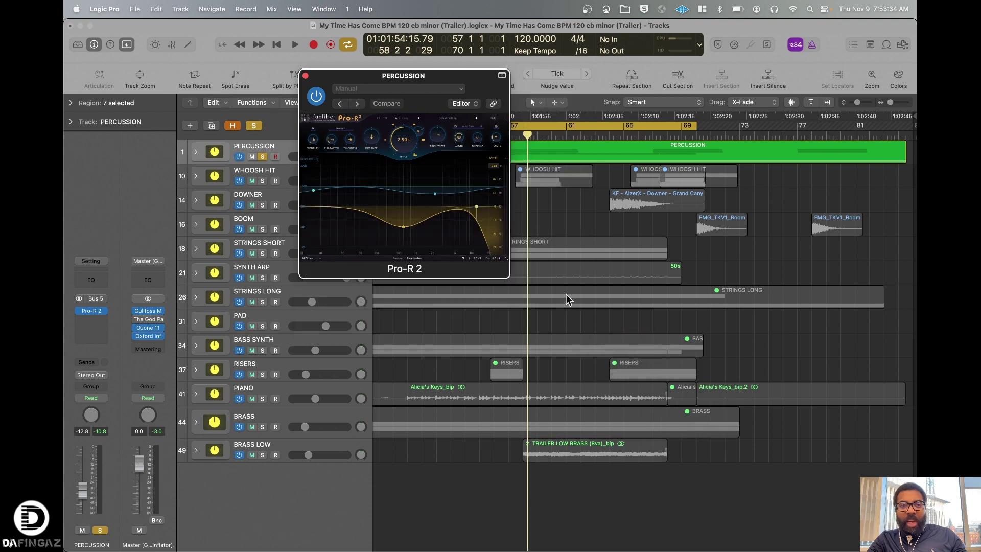
Step: Set the Pro-R 2 interface size to Large and its scaling to 200% (Monitor Default)
click(507, 259)
click(525, 280)
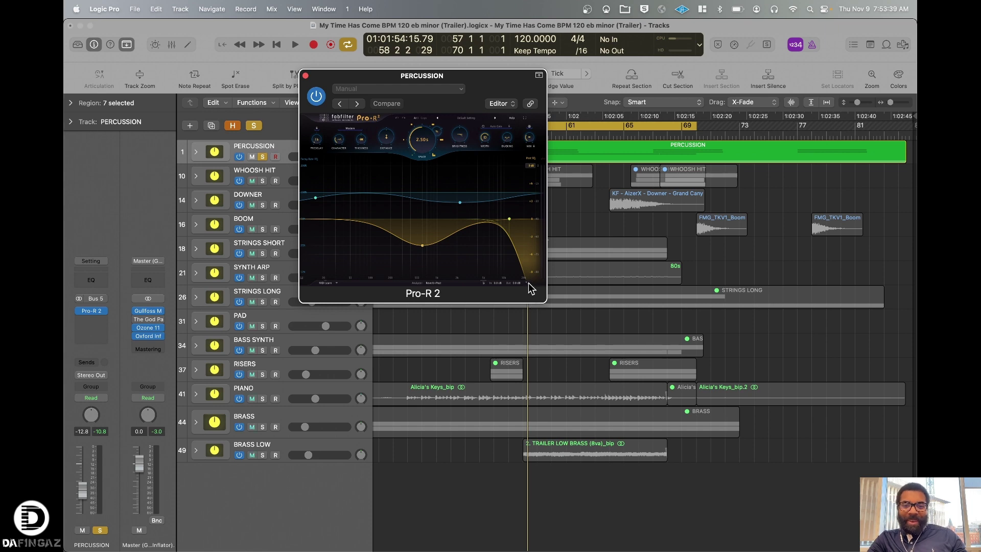
click(527, 283)
mouse_move(548, 331)
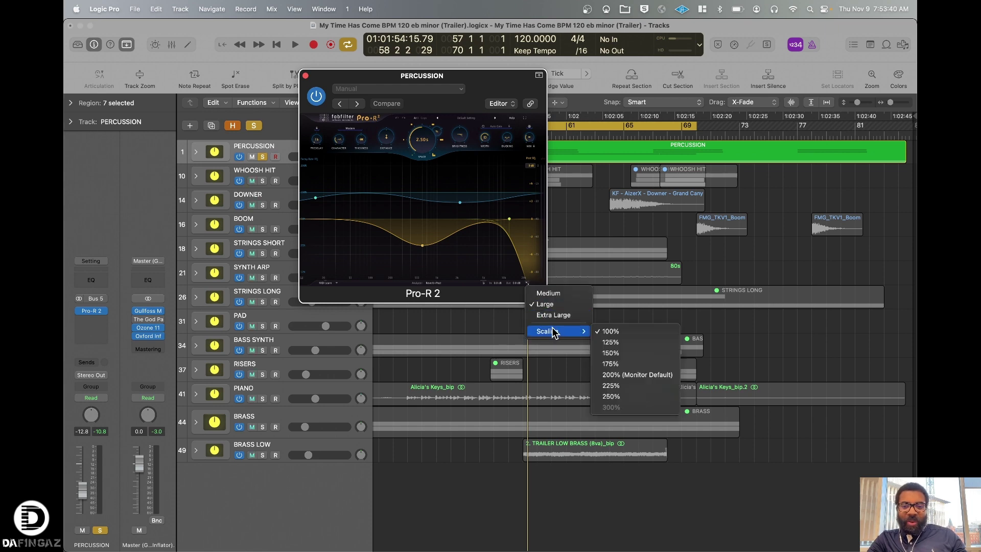
click(637, 375)
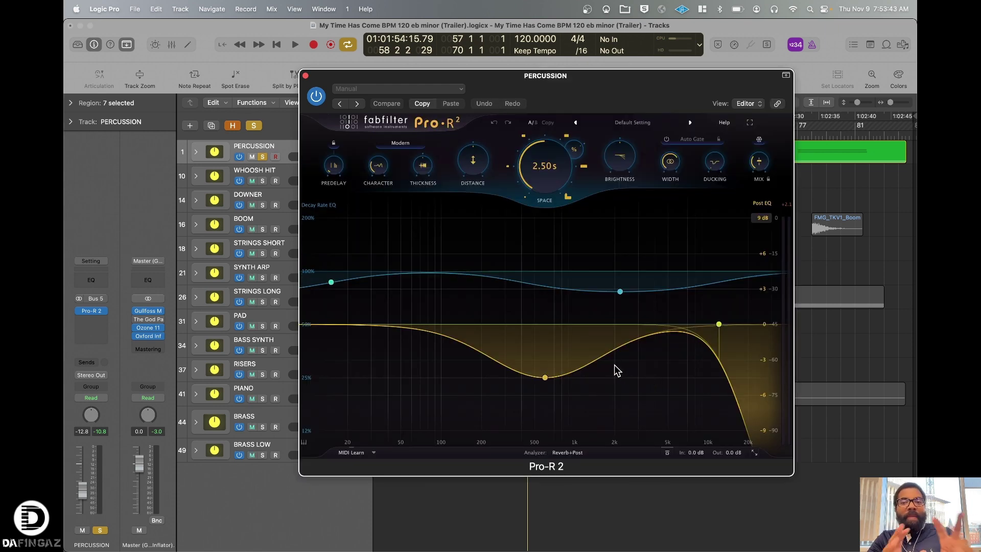
Step: Show Pro-R 2 full screen and look through its reverb style options, keeping Modern
click(750, 124)
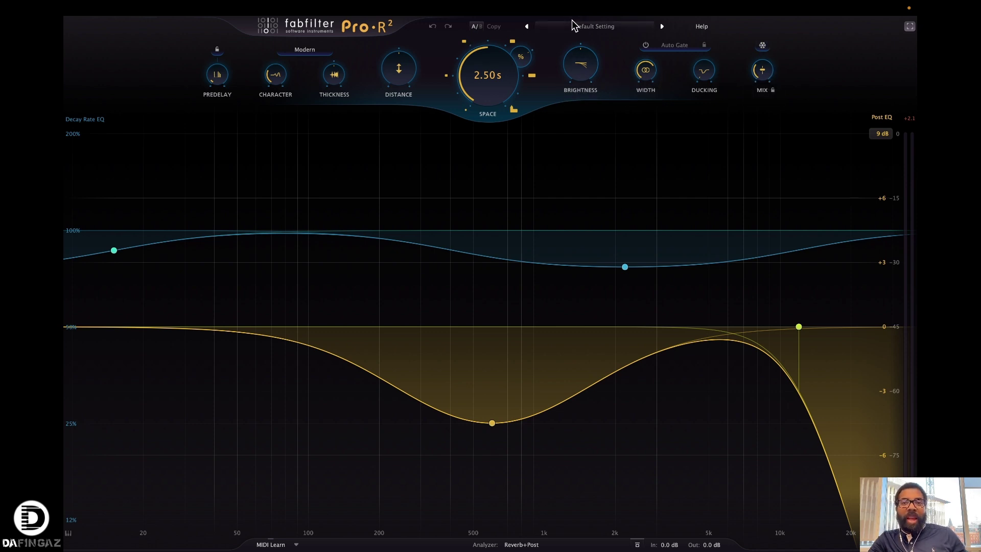
click(583, 26)
click(477, 30)
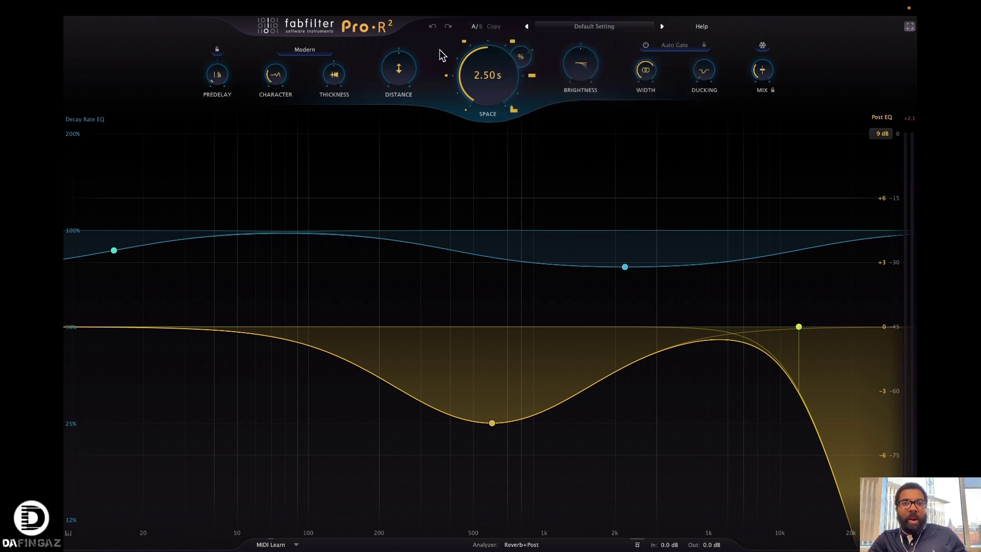
click(318, 50)
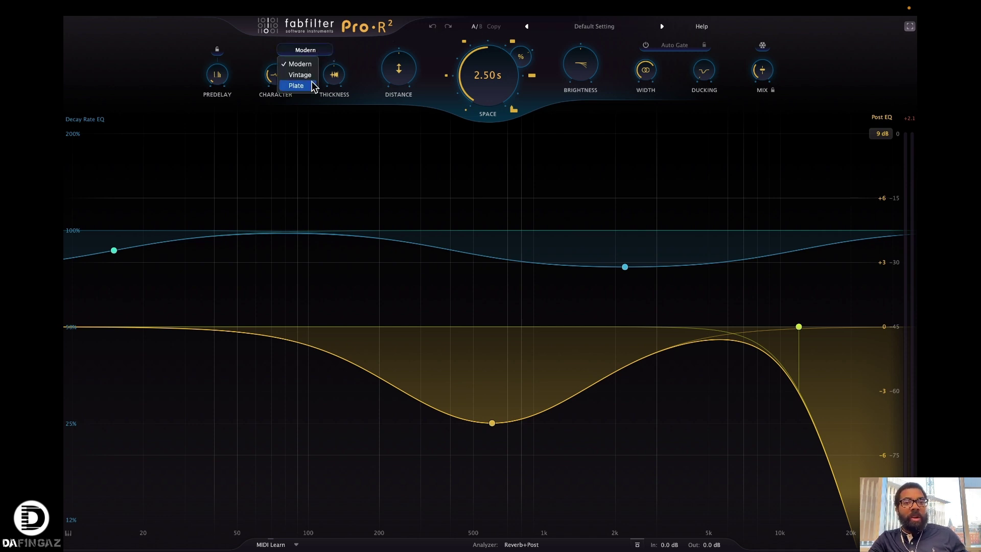
click(666, 50)
Step: Browse the Pro-R 2 preset categories, including Very Large and Ambience, and return to the windowed view without loading a preset
click(598, 25)
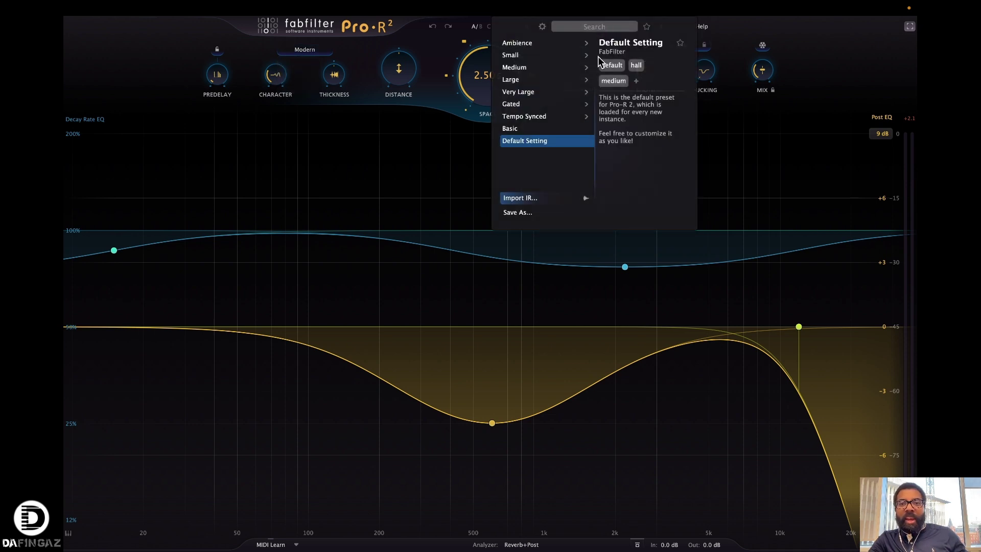
mouse_move(511, 95)
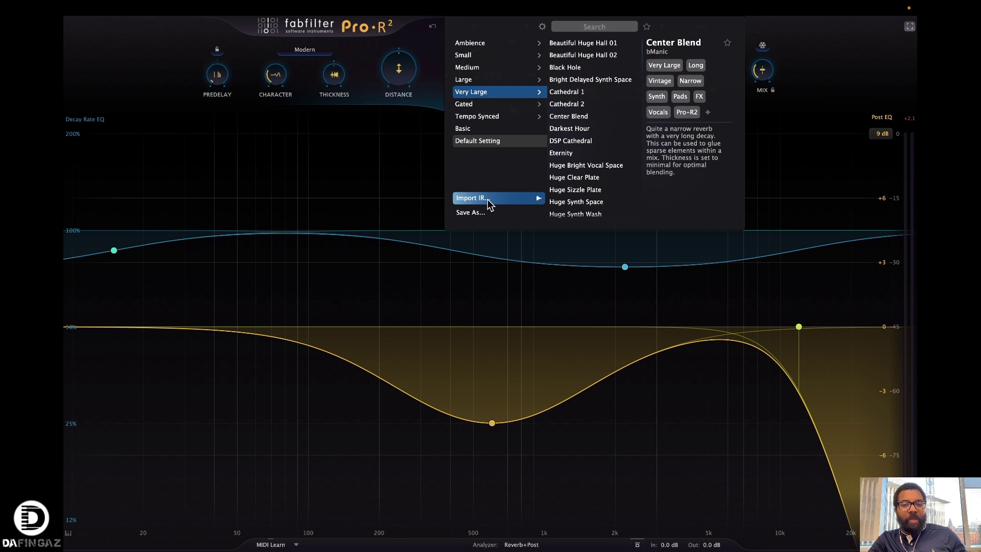
mouse_move(481, 43)
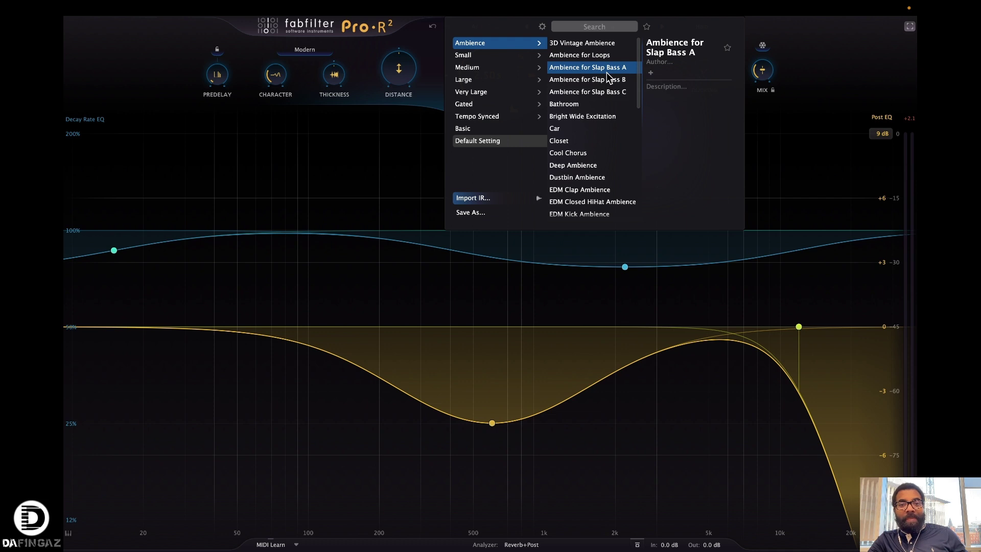
click(217, 198)
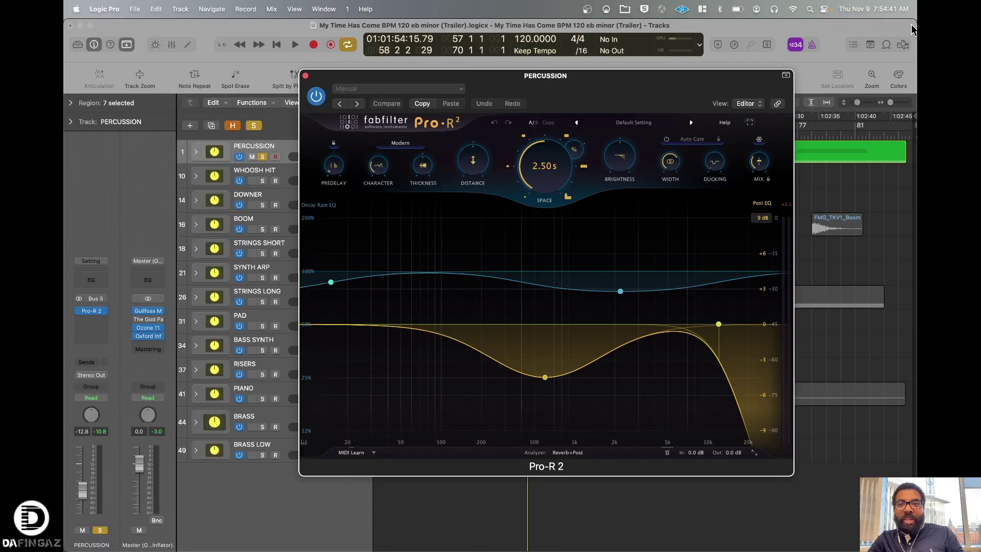
Step: Move the Pro-R 2 window clear of the track headers and switch the solo from PERCUSSION to WHOOSH HIT, selecting that track
drag(618, 73, 687, 49)
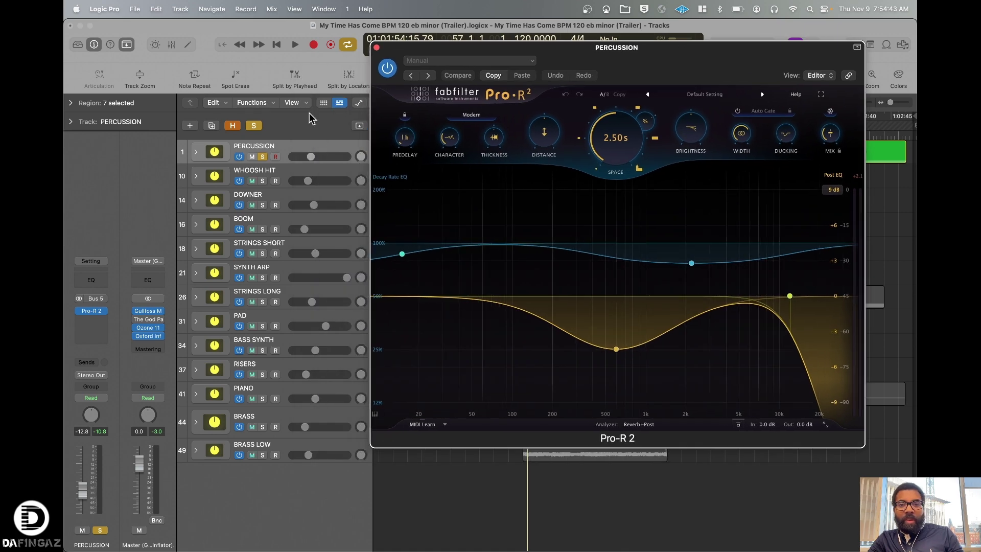
click(262, 182)
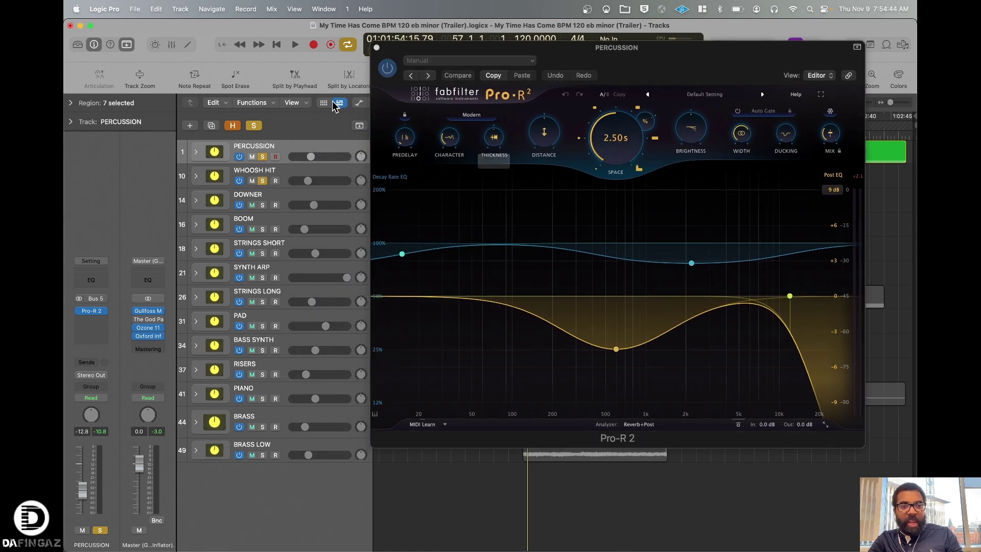
click(263, 157)
click(302, 178)
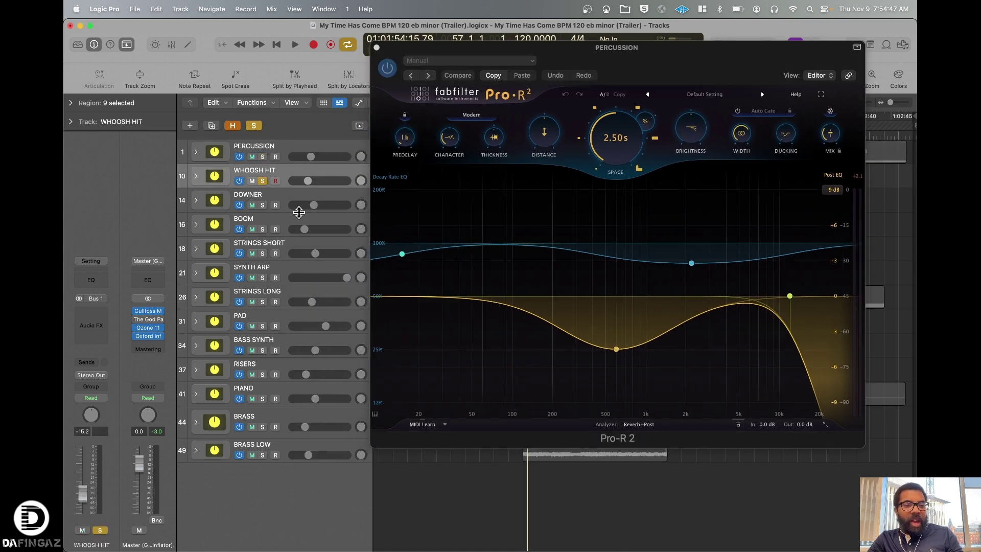
Step: Check the DOWNER, BOOM and STRINGS SHORT channel strips in turn and take WHOOSH HIT out of solo
click(296, 201)
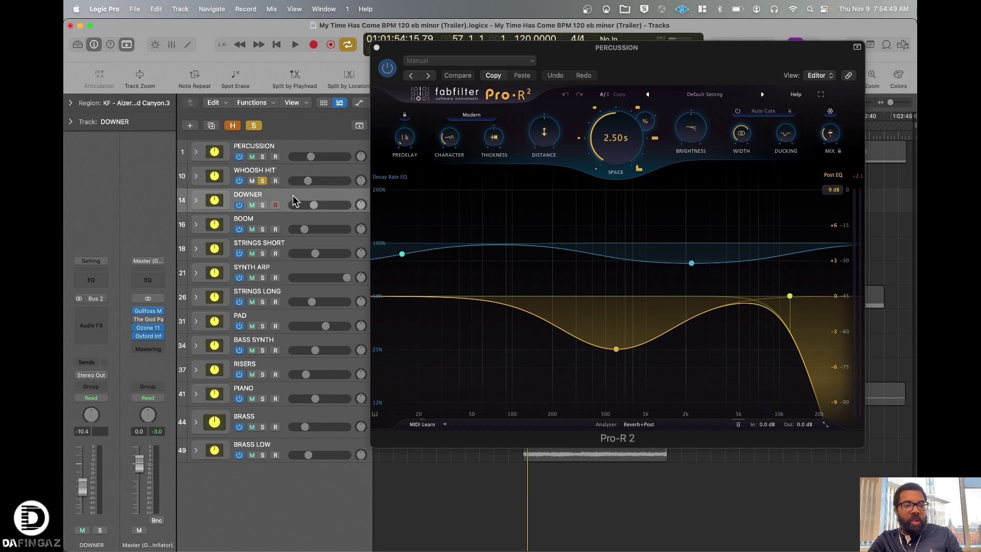
click(287, 228)
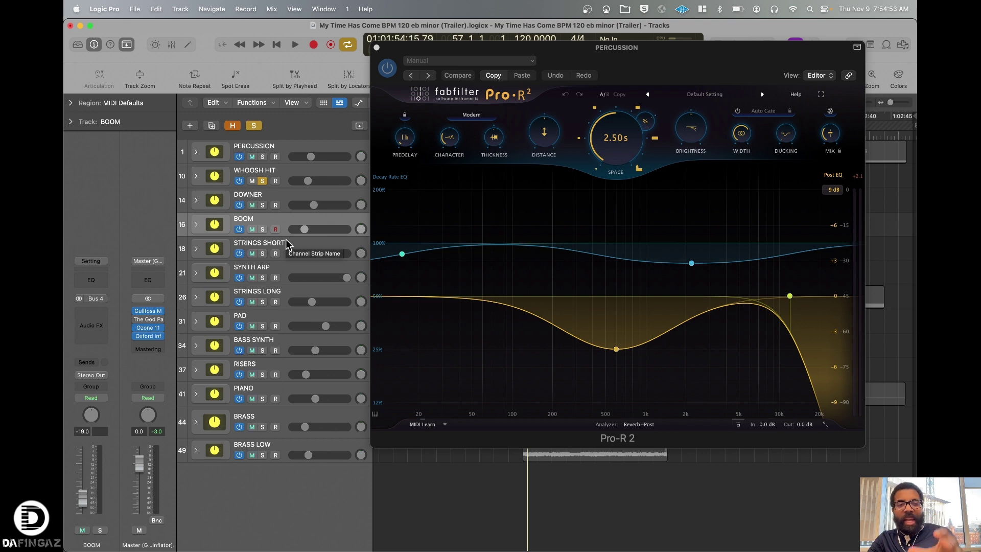
click(286, 245)
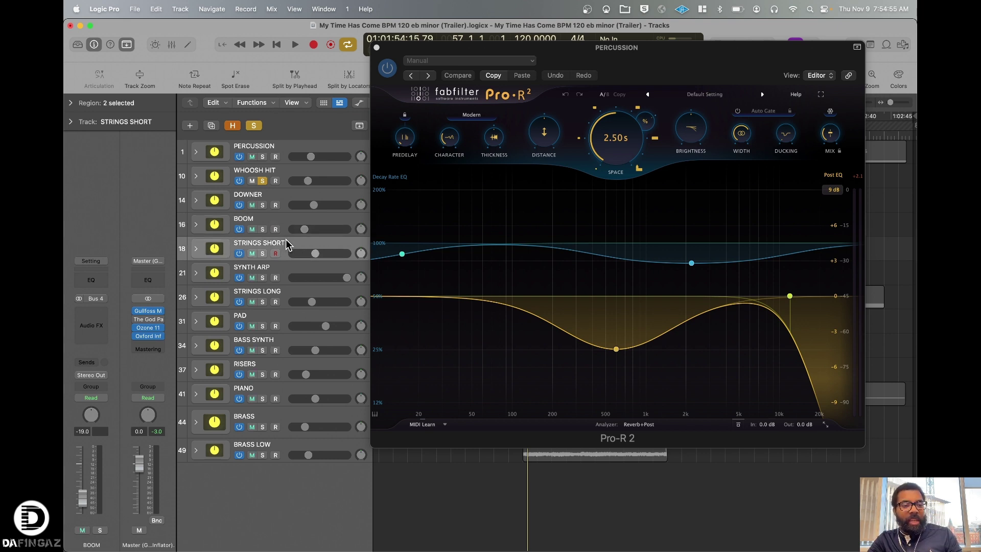
click(263, 181)
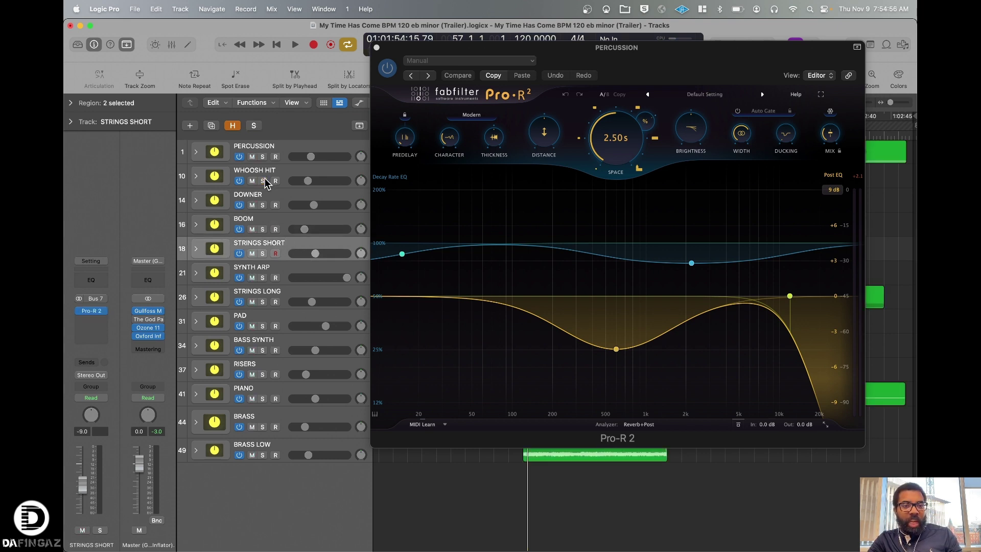
Step: Solo STRINGS SHORT, play it and swap the PERCUSSION reverb window for its own Pro-R 2, moved up into full view
click(263, 254)
click(377, 48)
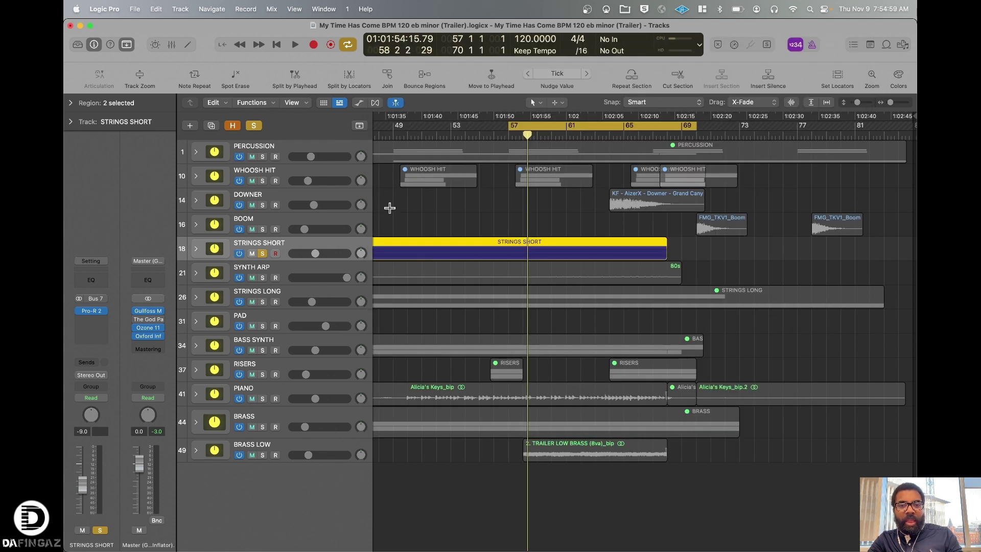
key(space)
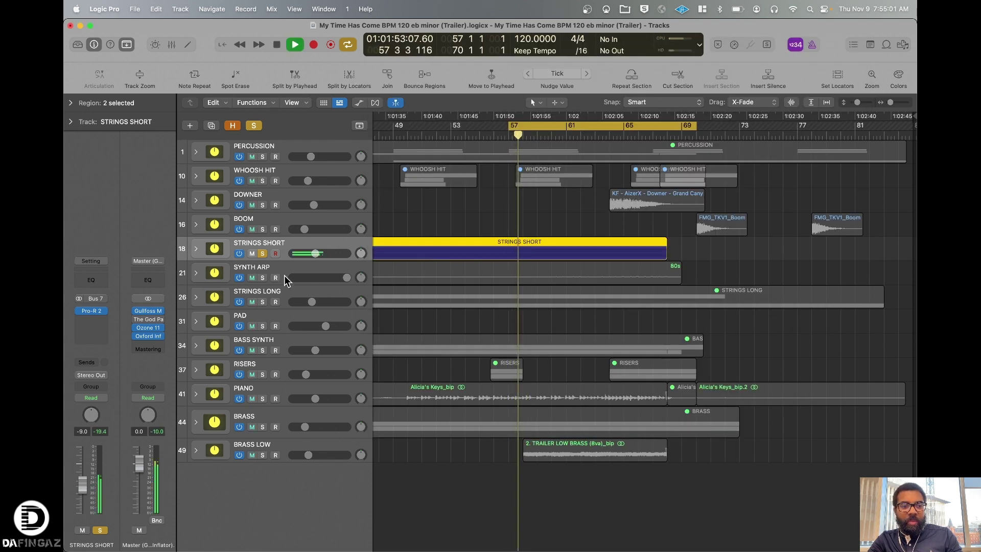
click(96, 311)
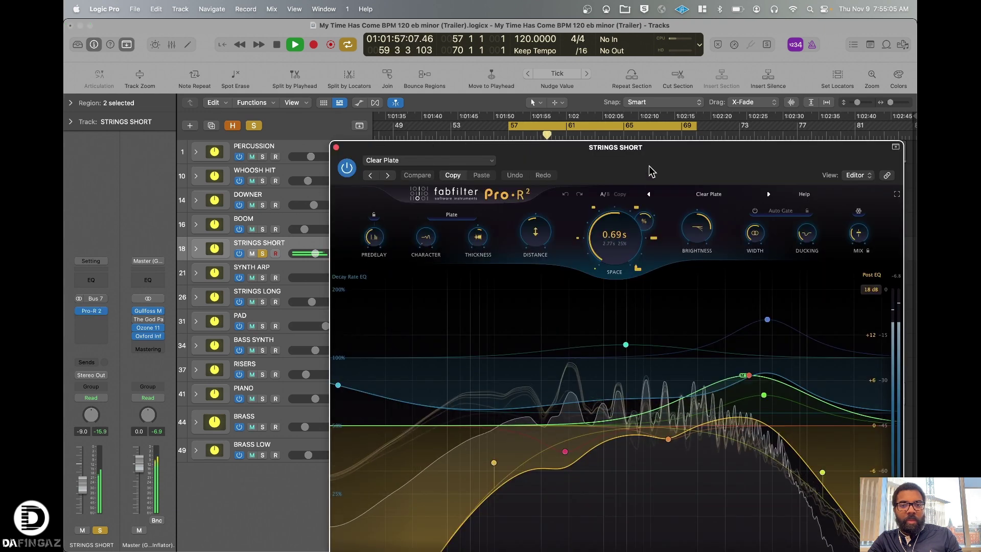
drag(645, 165, 614, 56)
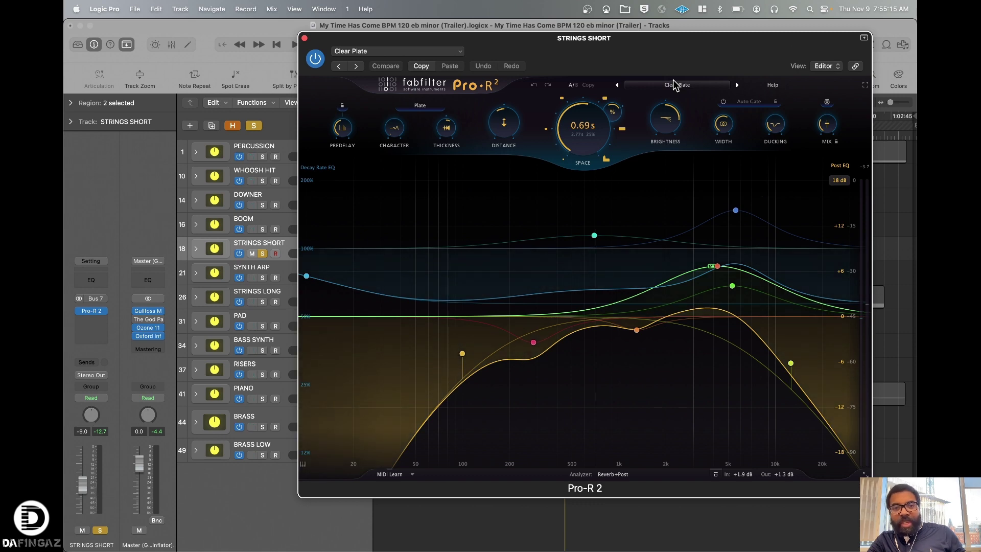
Step: Play STRINGS SHORT with Pro-R 2 bypassed, switch the reverb back on to hear the difference, and stop playback
key(space)
click(315, 58)
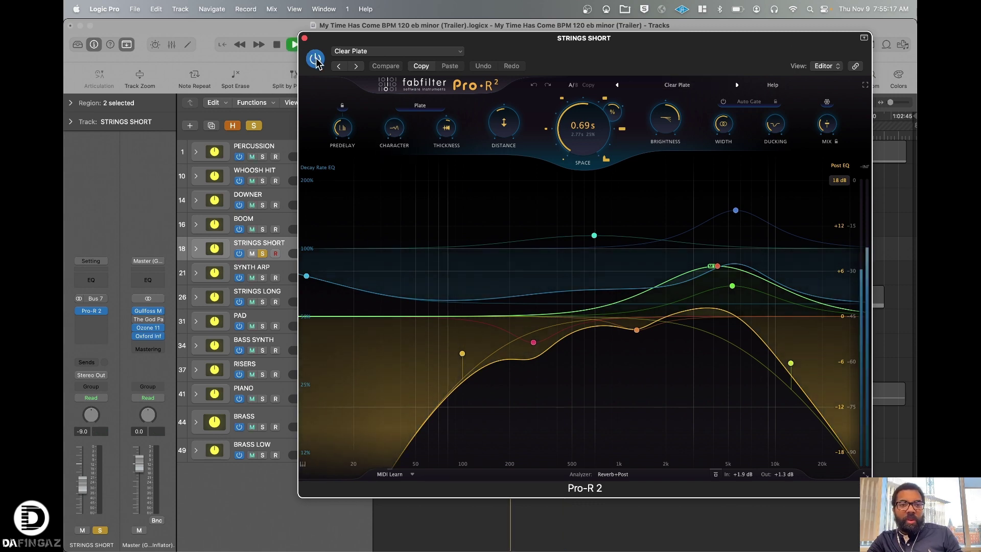
key(space)
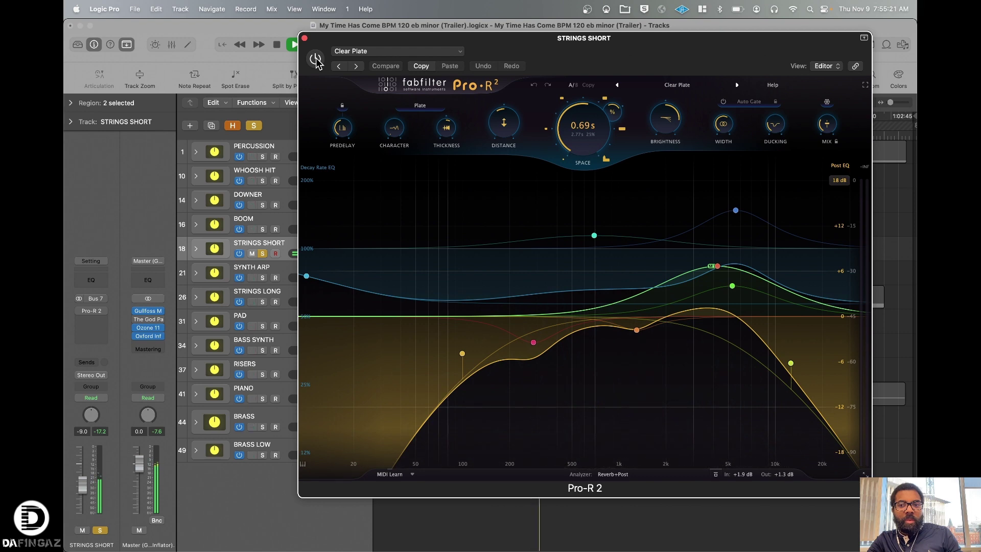
click(315, 58)
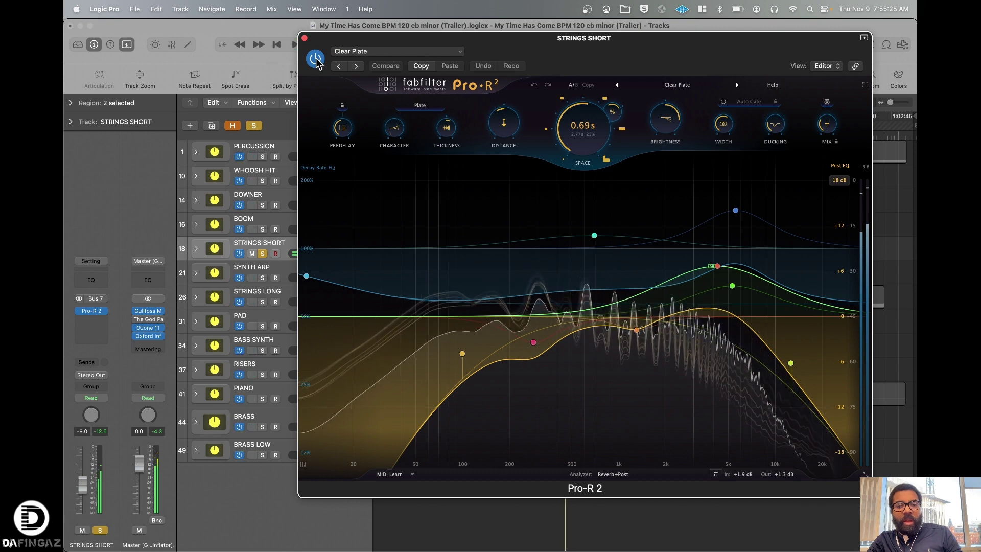
key(space)
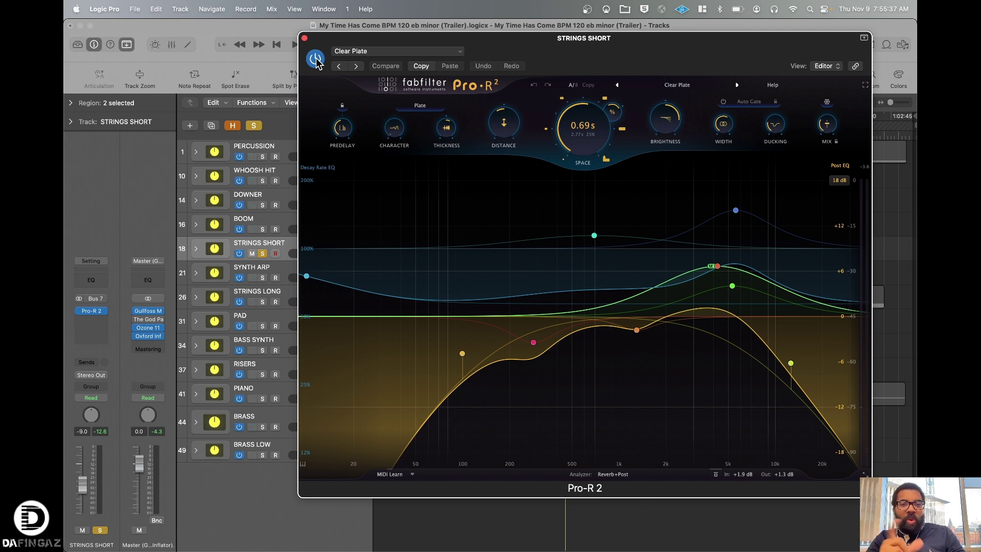
Step: Repeat the STRINGS SHORT comparison from the loop start, bypassing and re-enabling Pro-R 2 during playback before stopping
key(space)
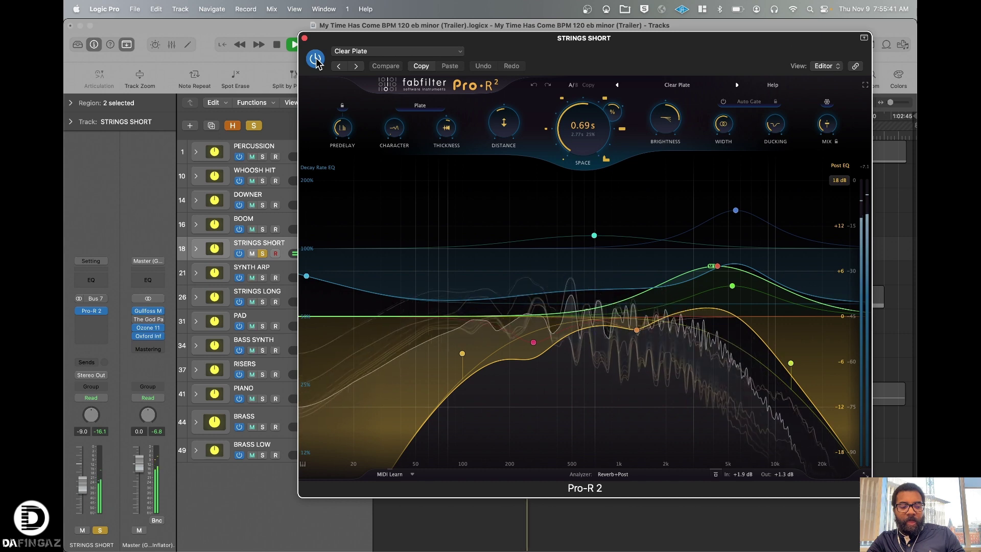
click(316, 60)
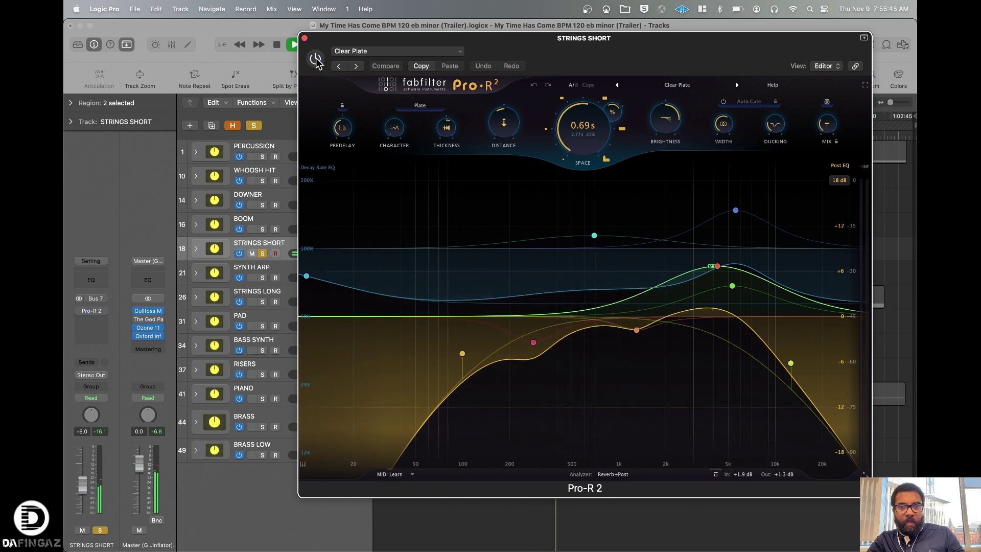
click(316, 60)
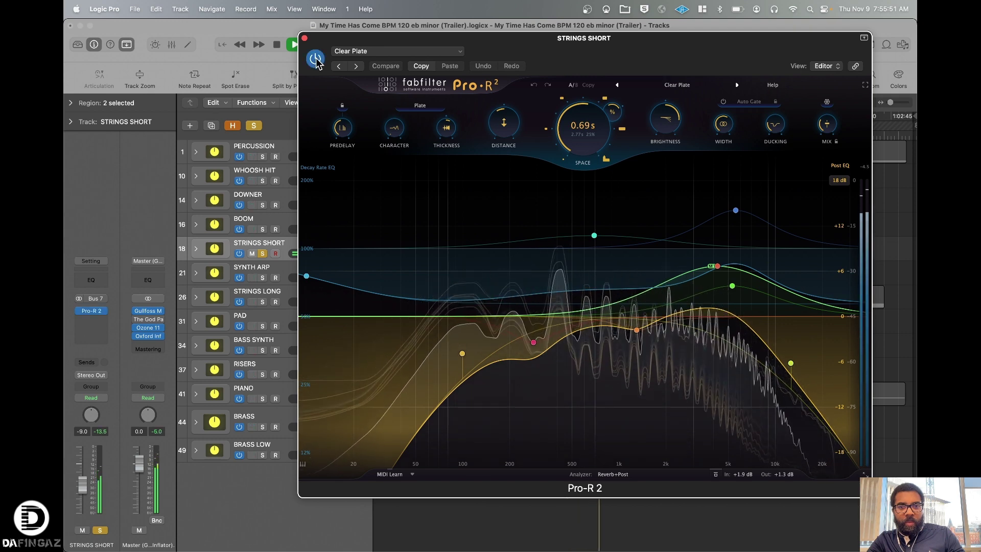
key(space)
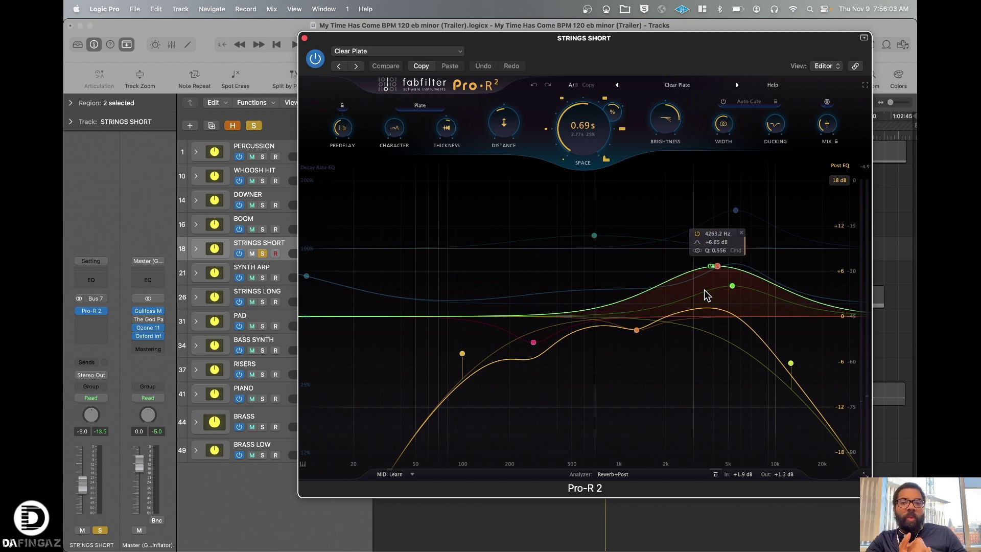
Step: Examine the Space, decay rate and Mix settings of Pro-R 2 on STRINGS SHORT
mouse_move(588, 143)
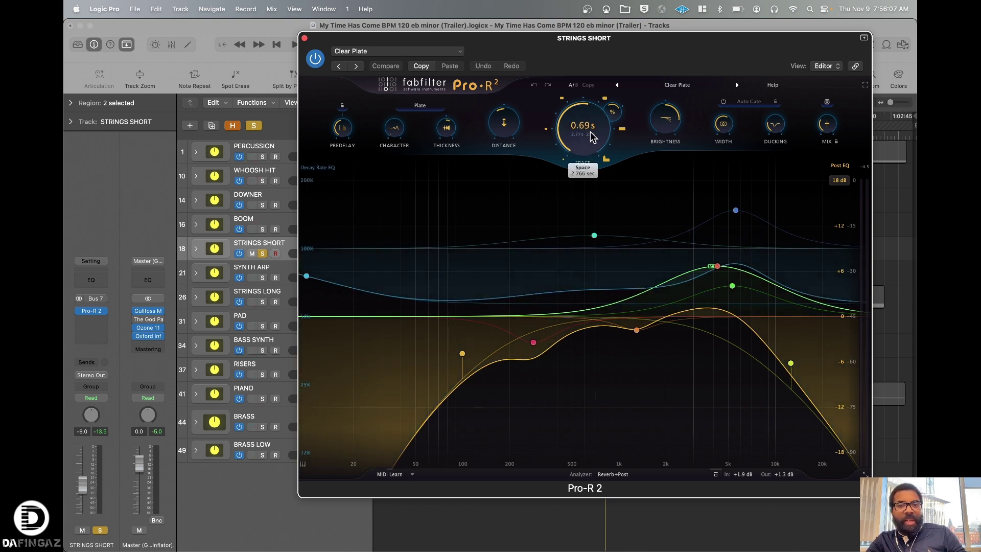
mouse_move(609, 119)
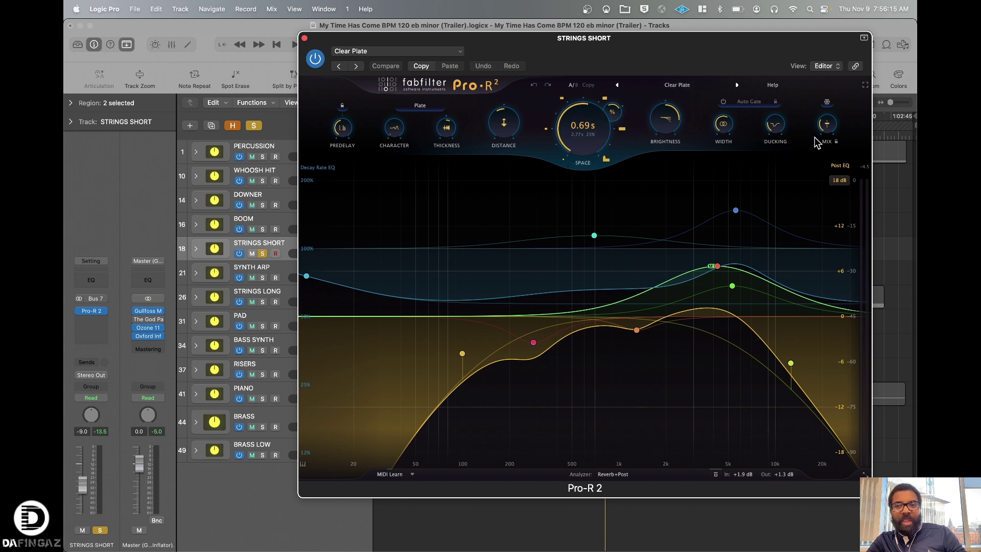
mouse_move(827, 125)
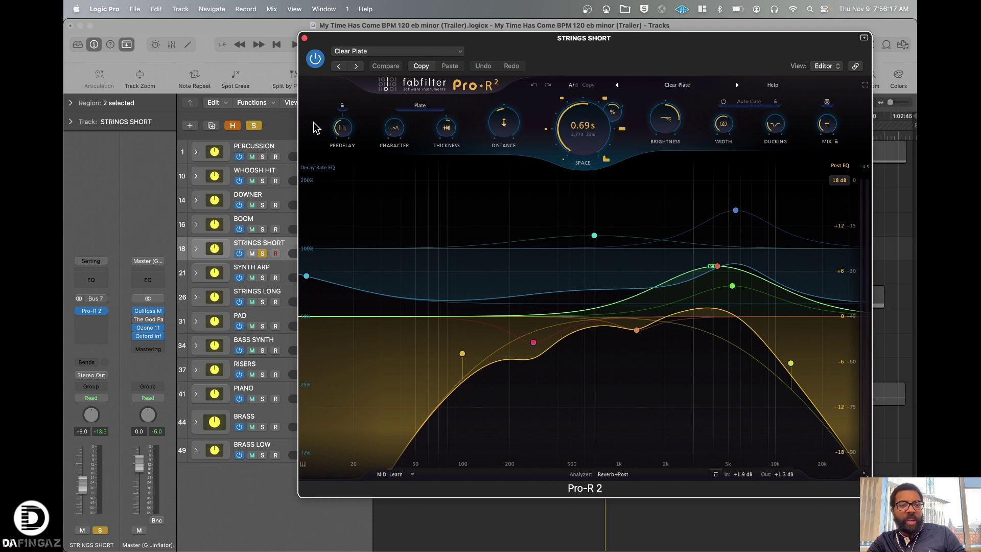
Step: Switch the solo from STRINGS SHORT to SYNTH ARP, play it and show its Pro-R 2 in place of the previous reverb window
click(263, 254)
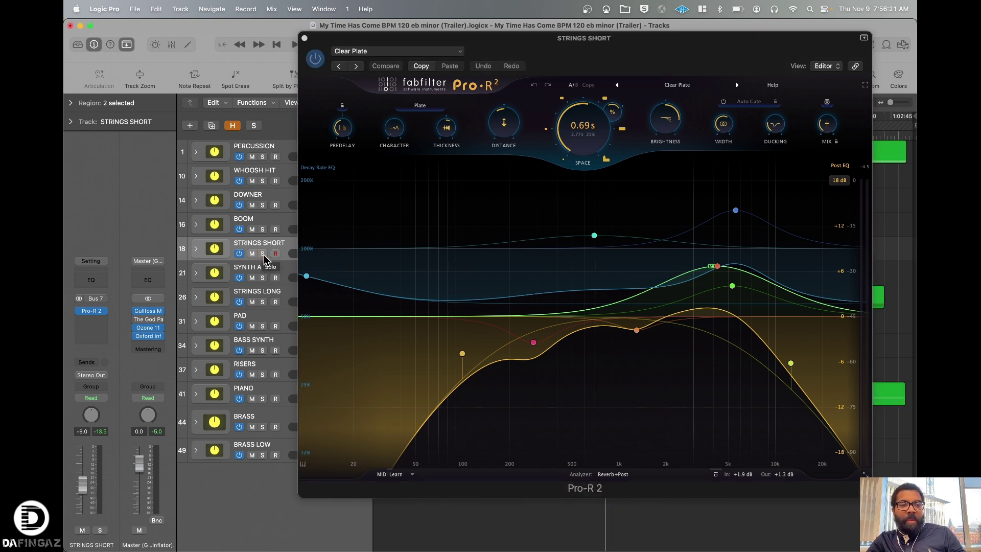
click(261, 278)
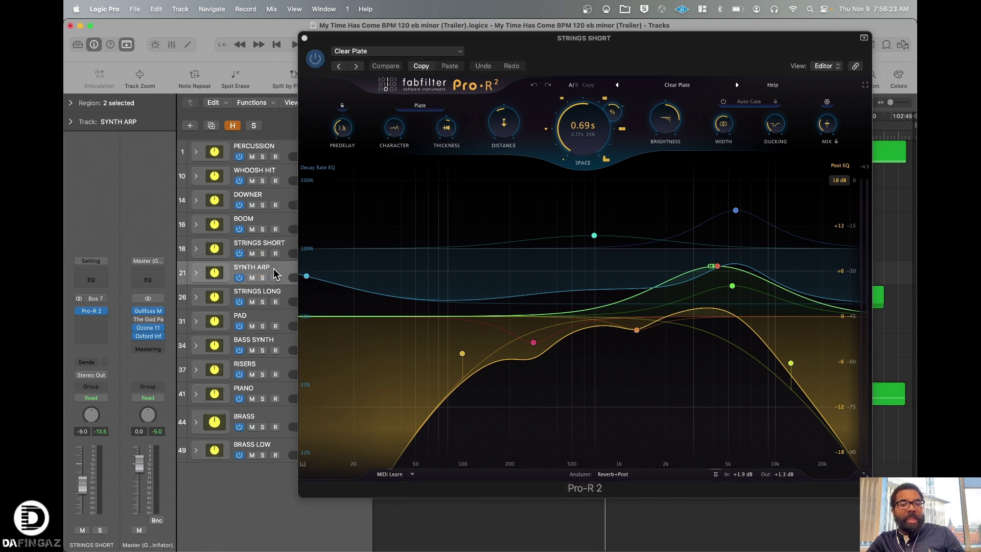
click(305, 38)
key(space)
click(90, 311)
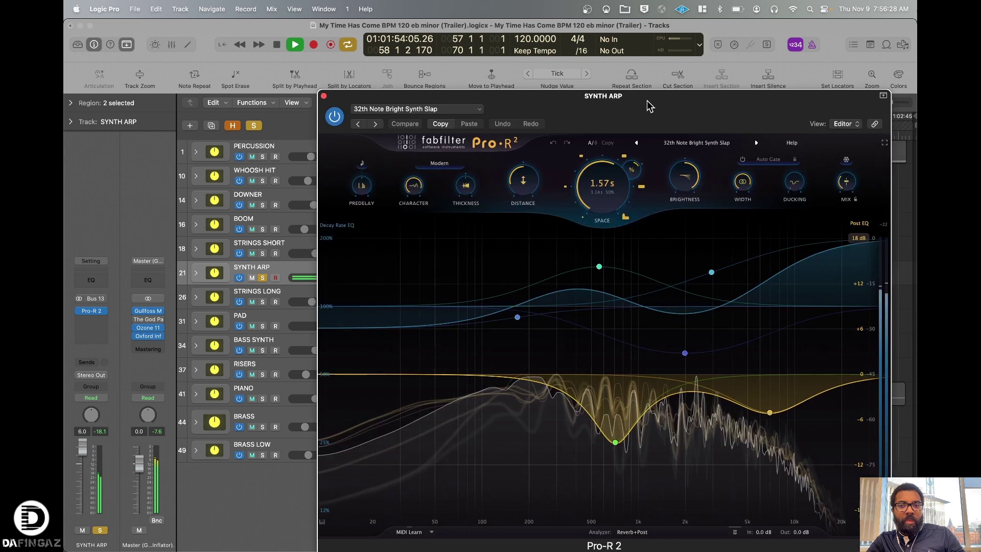
drag(647, 100, 650, 57)
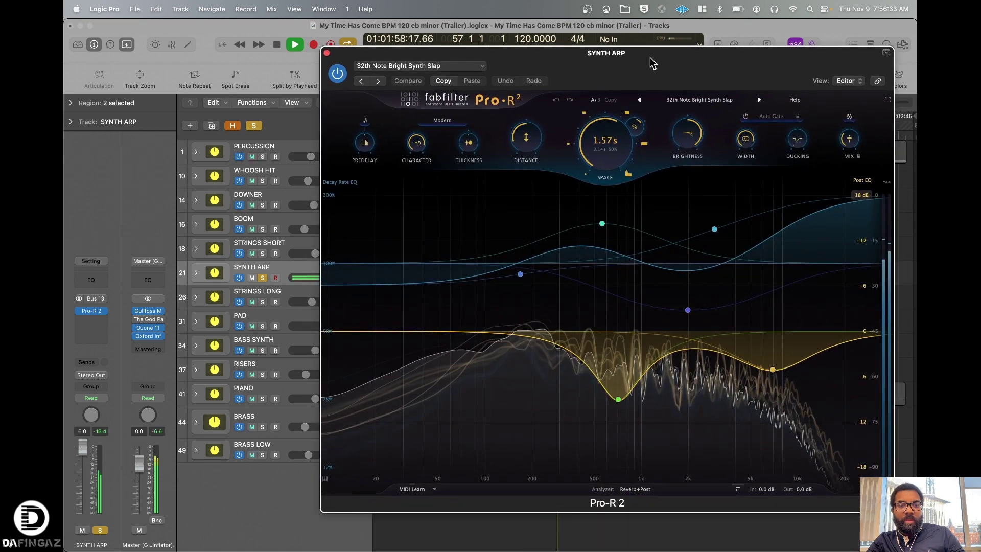
Step: Compare SYNTH ARP playback with Pro-R 2 bypassed and with the reverb switched back on
key(space)
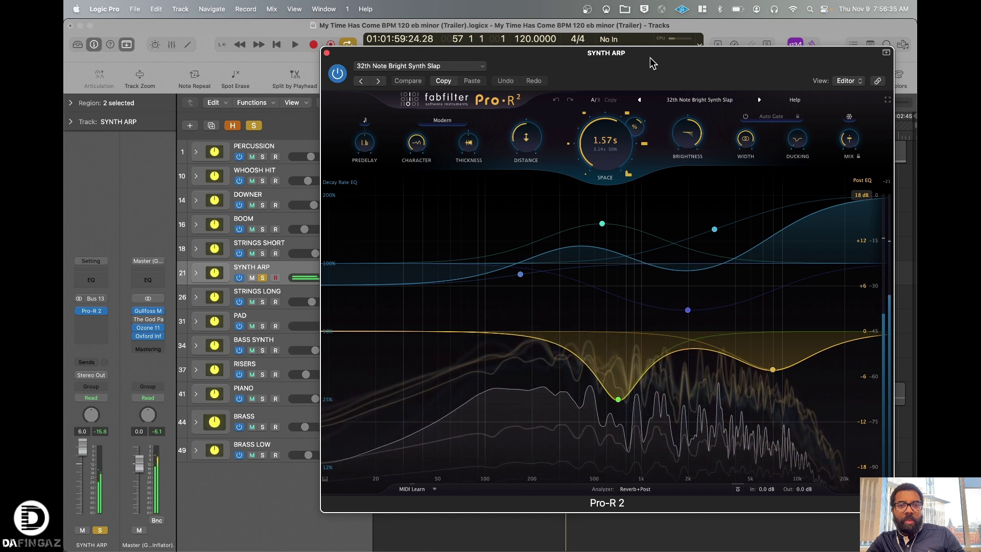
click(338, 75)
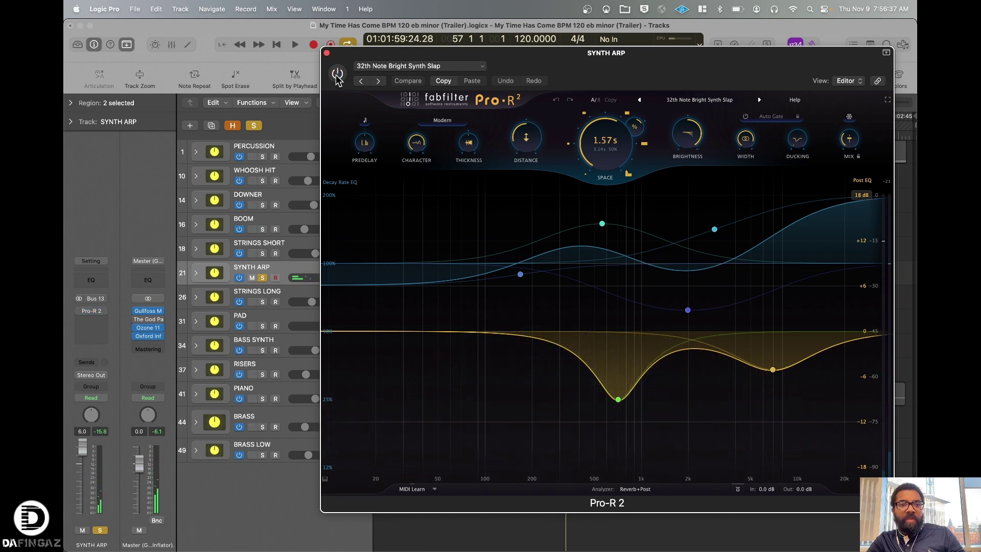
key(space)
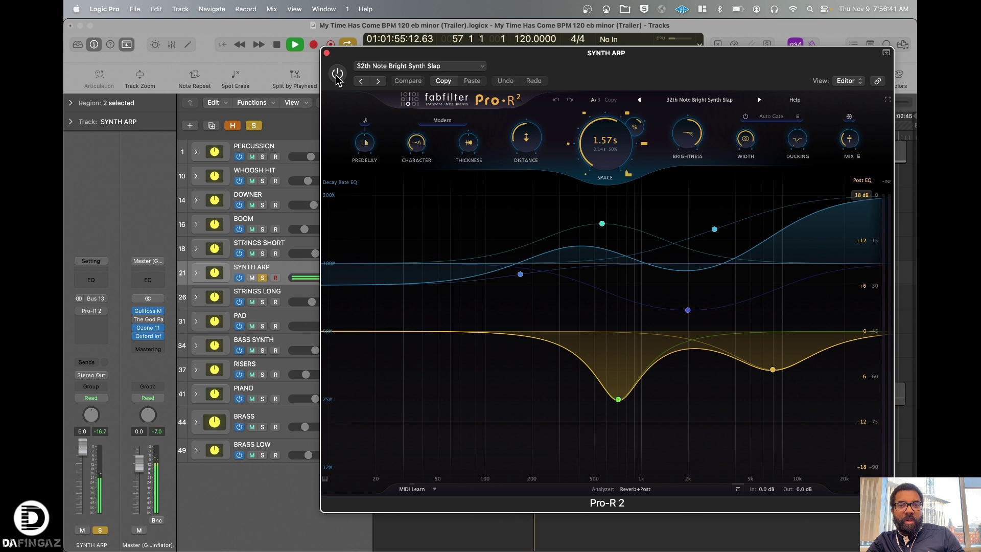
key(space)
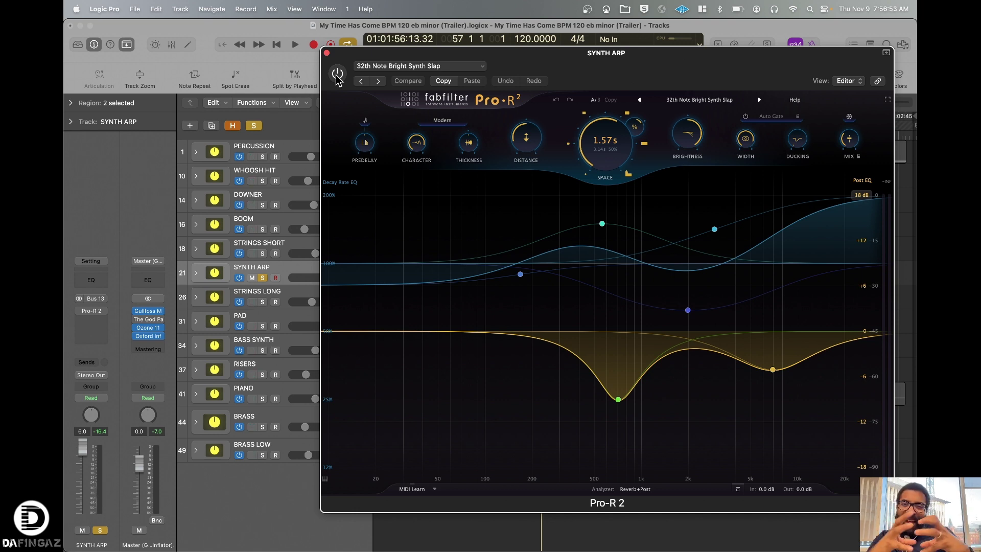
click(337, 75)
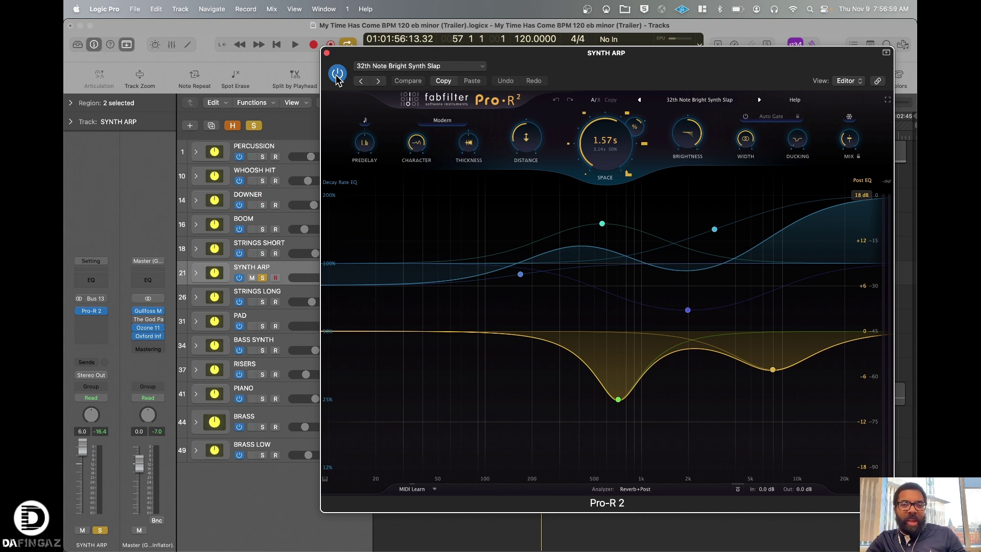
key(space)
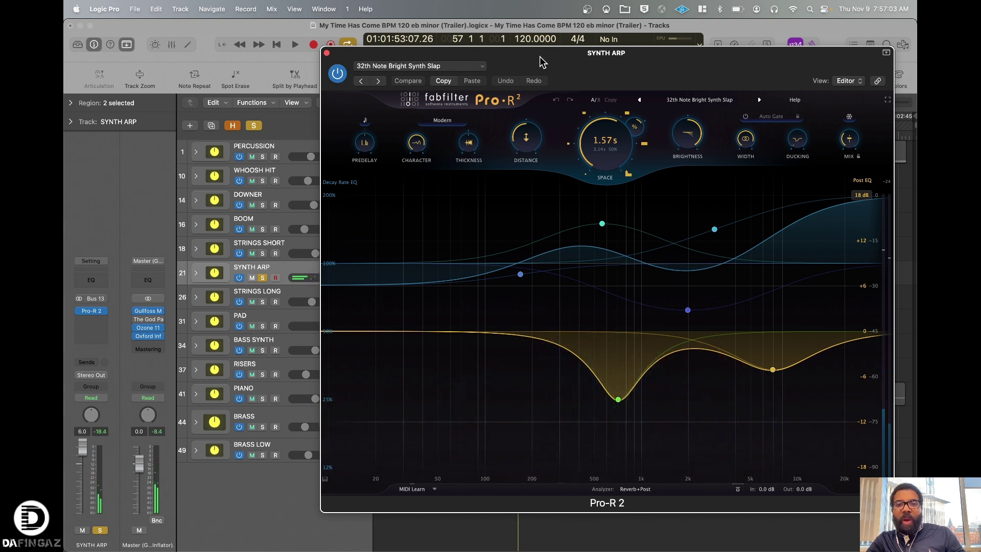
Step: Examine the Space, decay rate, Mix and Width settings of Pro-R 2 on SYNTH ARP
mouse_move(626, 160)
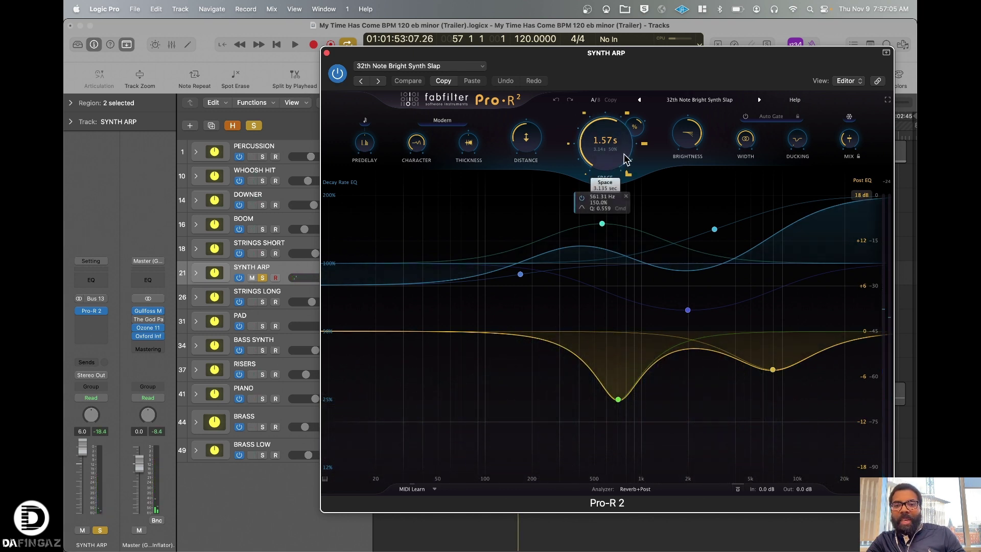
mouse_move(636, 132)
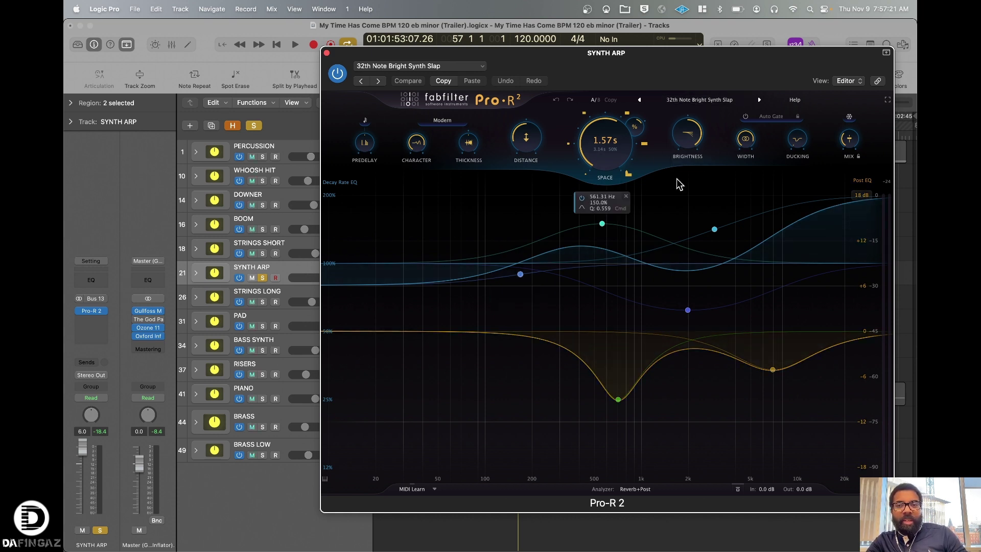
mouse_move(848, 144)
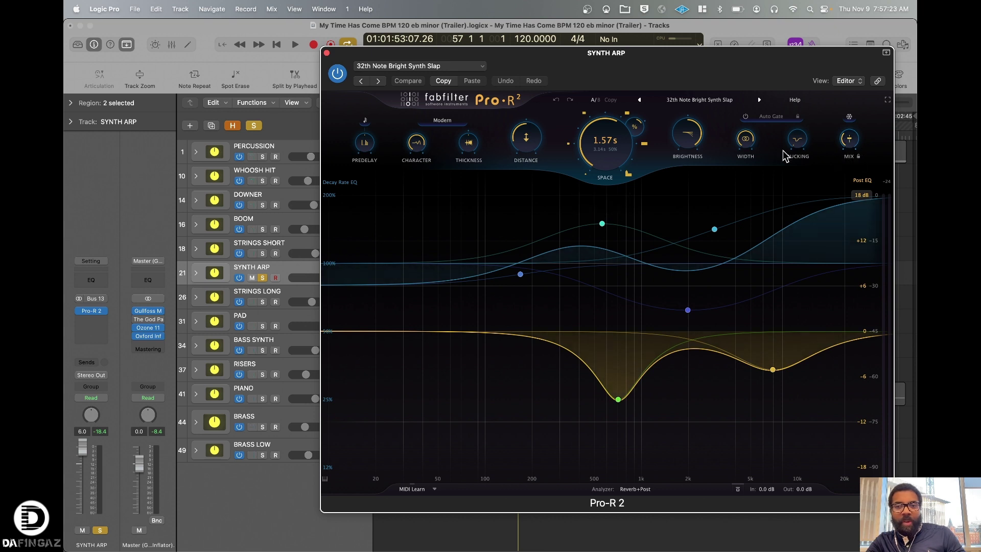
mouse_move(748, 144)
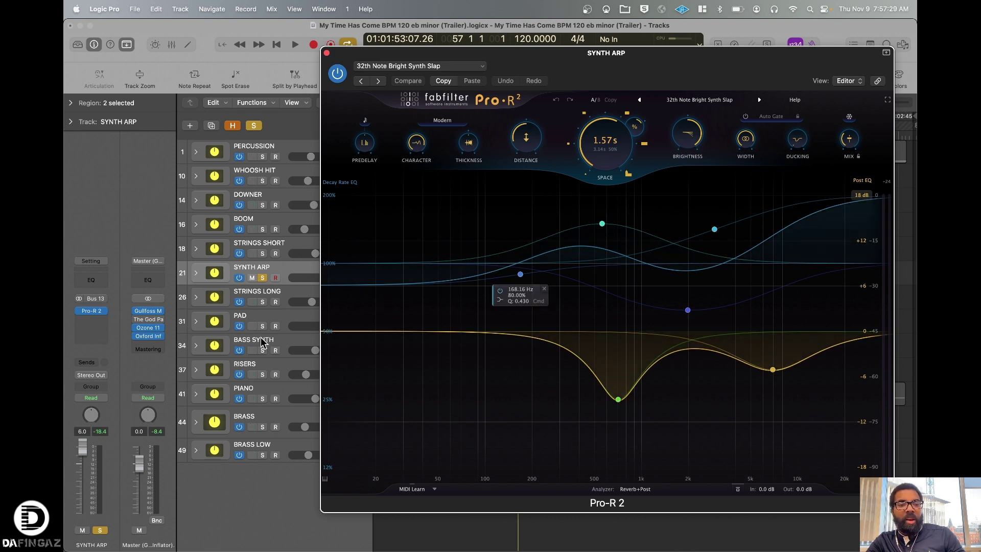
Step: Play SYNTH ARP while inspecting the Decay Rate EQ and Post EQ bands of its reverb, and stop playback
key(space)
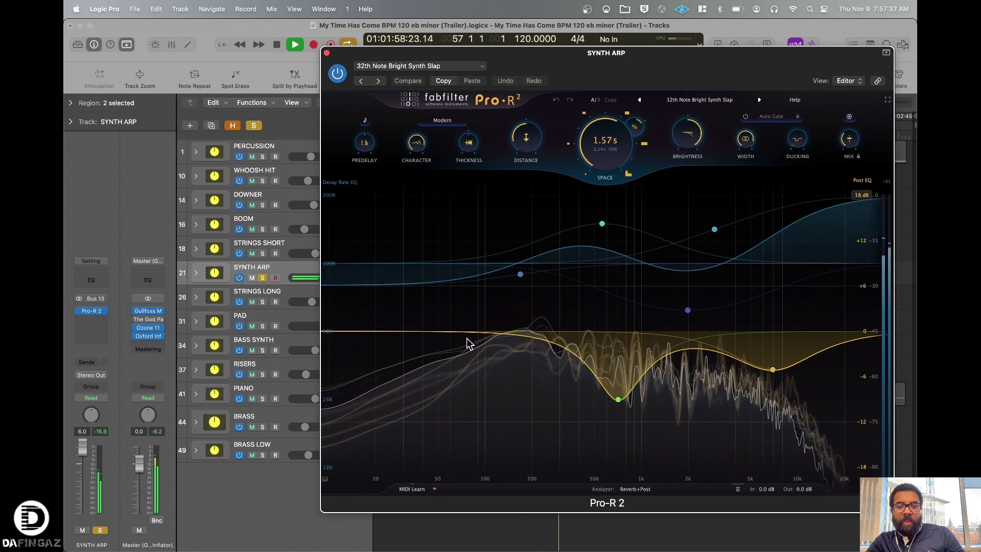
mouse_move(479, 276)
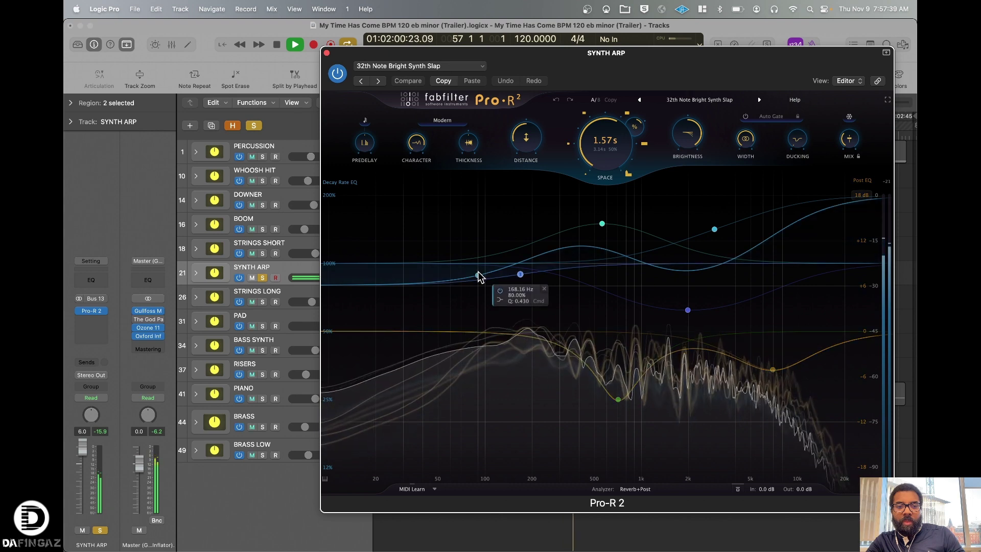
mouse_move(603, 229)
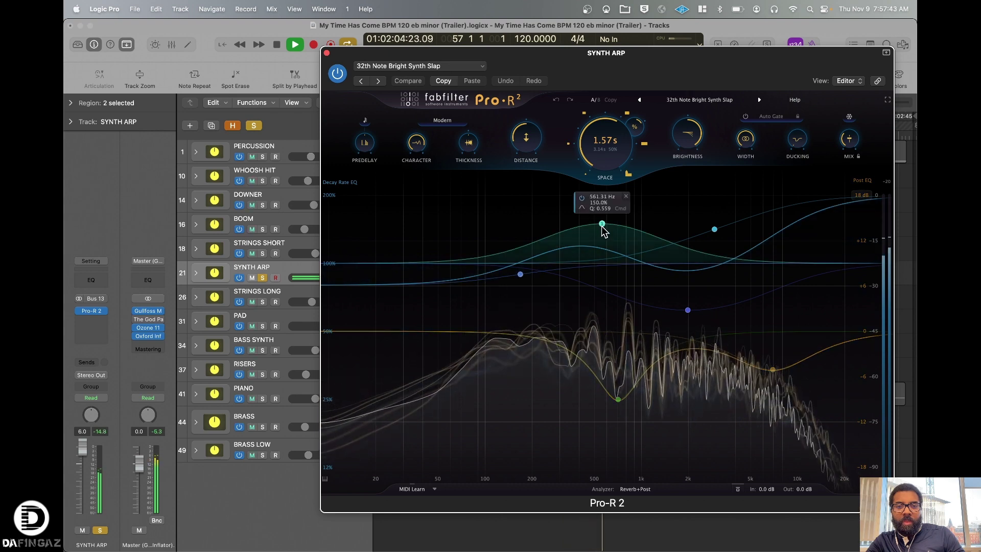
mouse_move(772, 375)
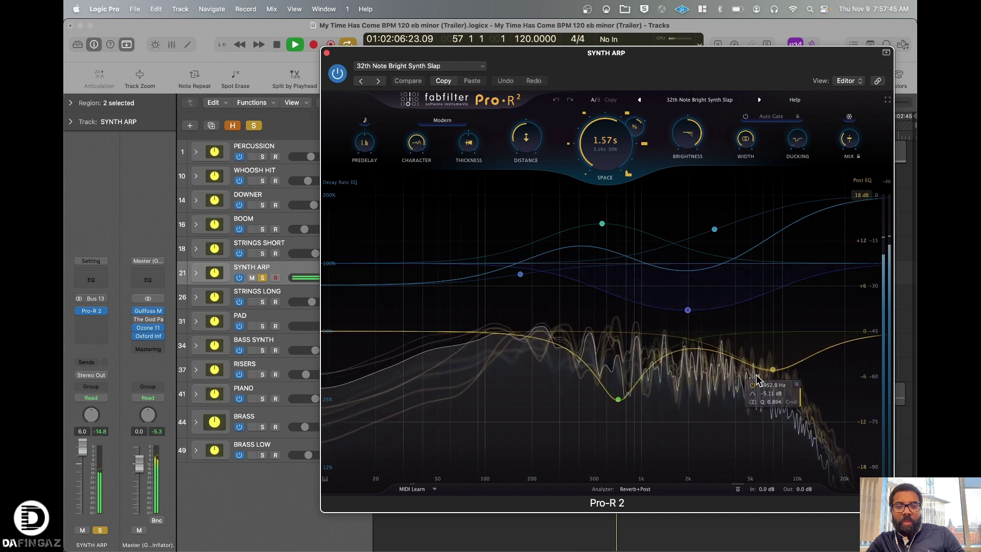
key(space)
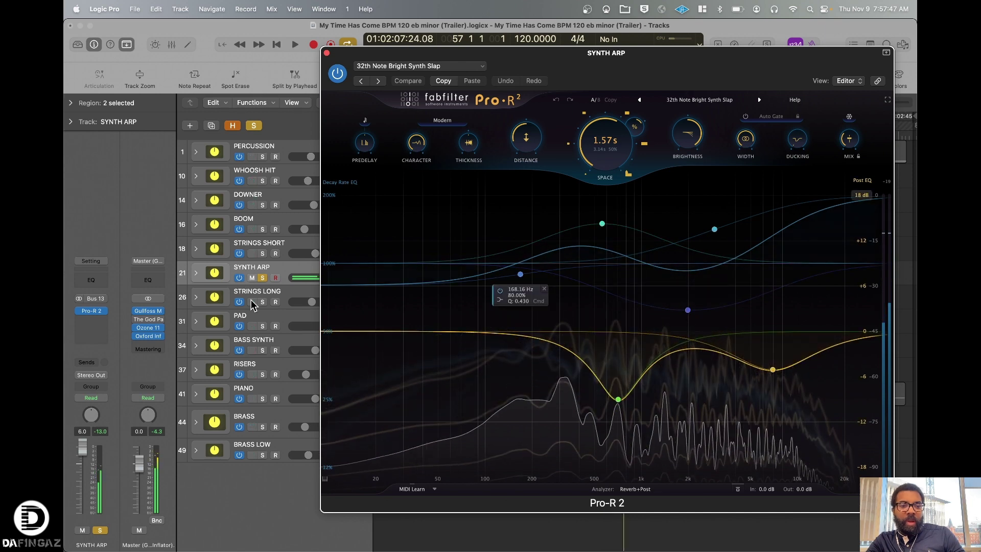
Step: Switch the solo from SYNTH ARP to STRINGS LONG, close the SYNTH ARP reverb, and play the long strings alone
click(280, 296)
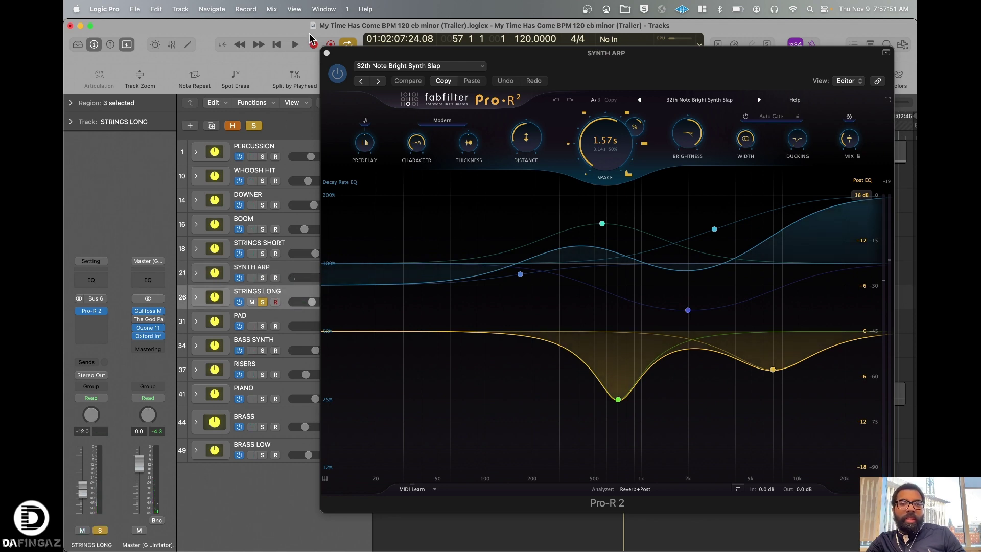
click(327, 48)
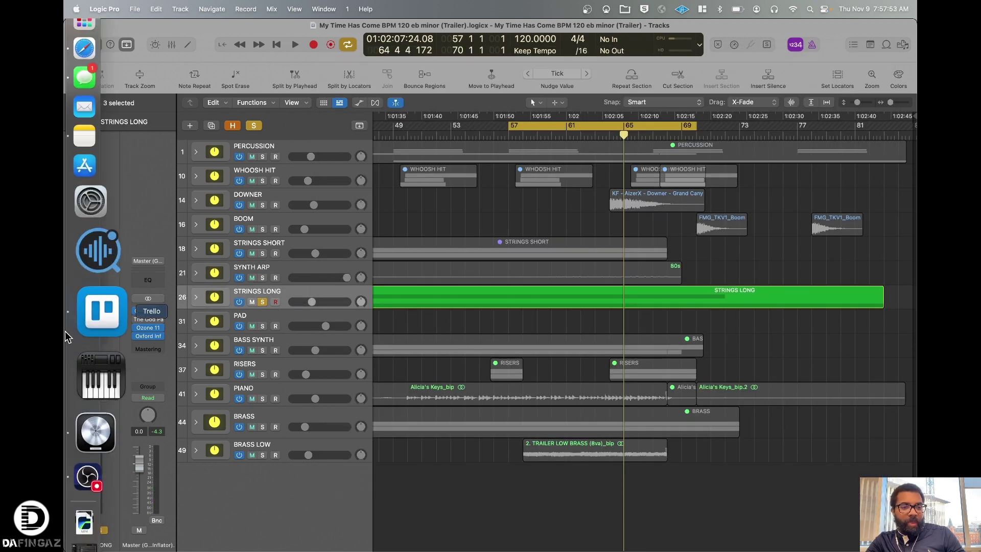
key(space)
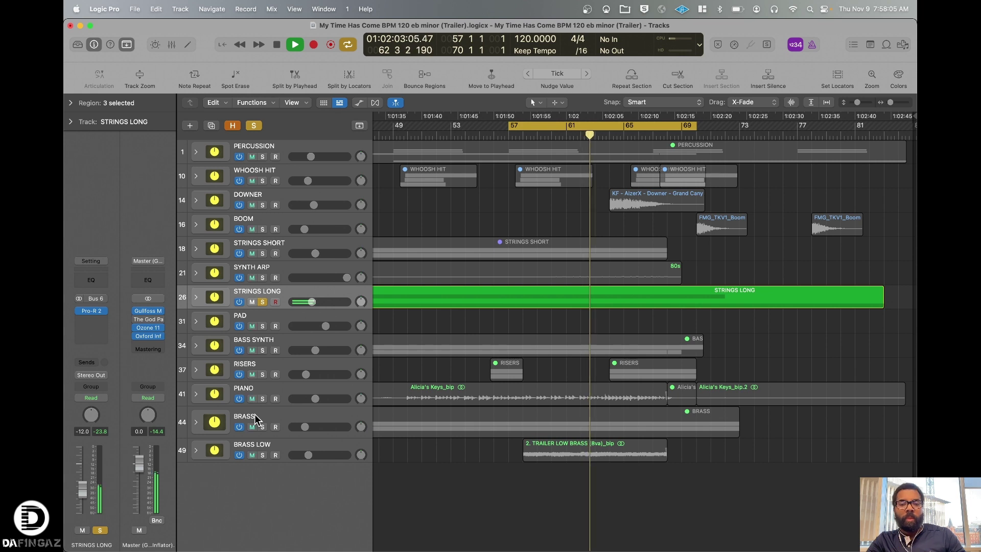
key(space)
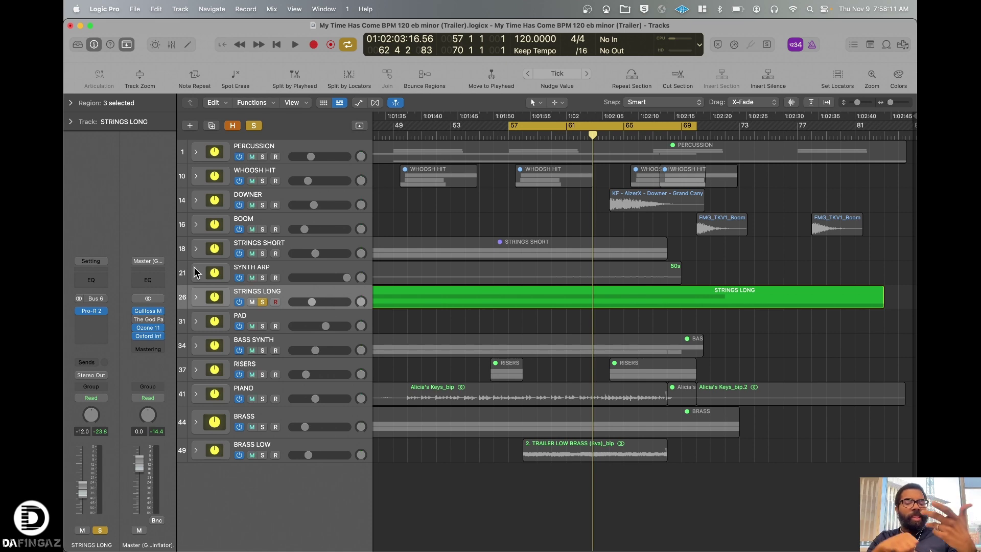
Step: Show the Pro-R 2 reverb of STRINGS LONG, view it in full screen and return it to its window
click(92, 313)
drag(600, 159, 550, 18)
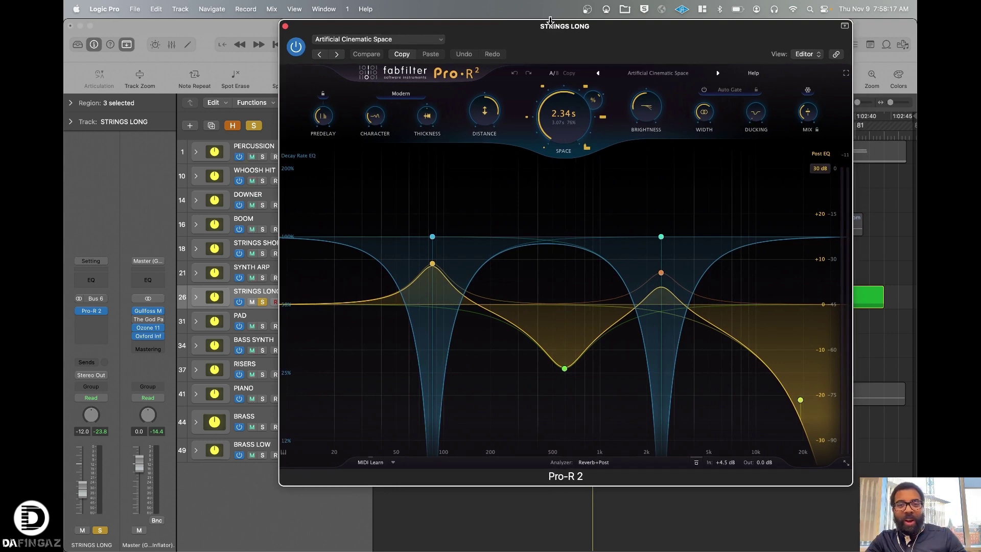
click(847, 73)
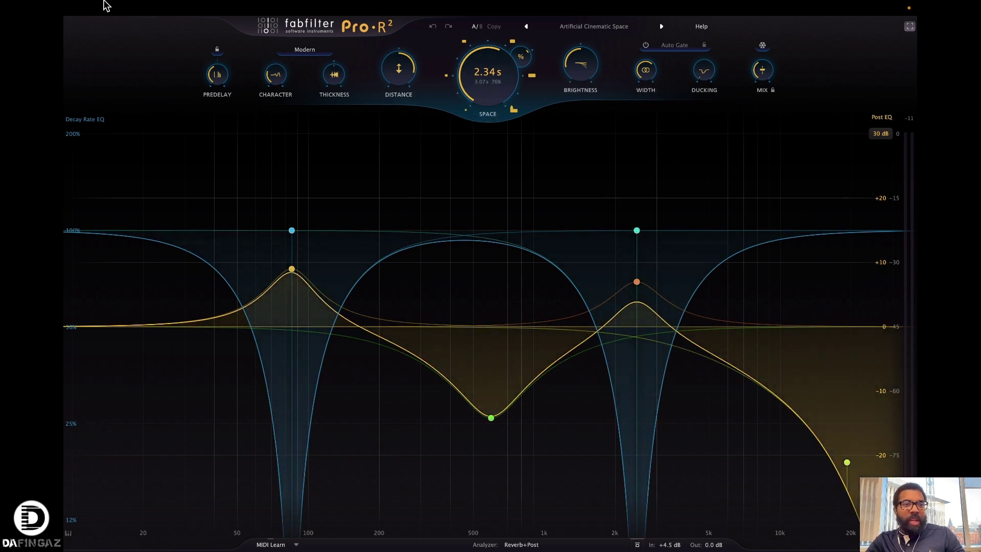
click(910, 27)
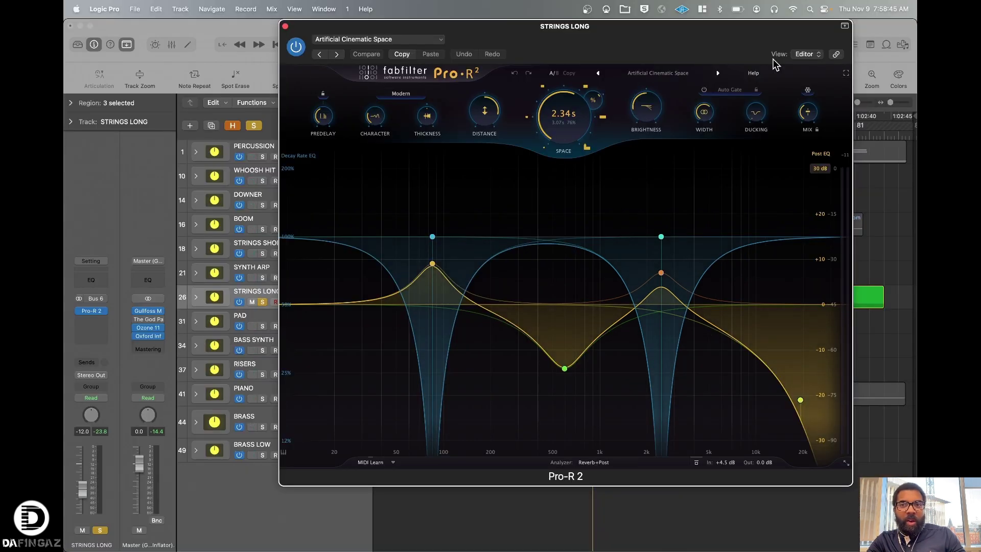
click(846, 73)
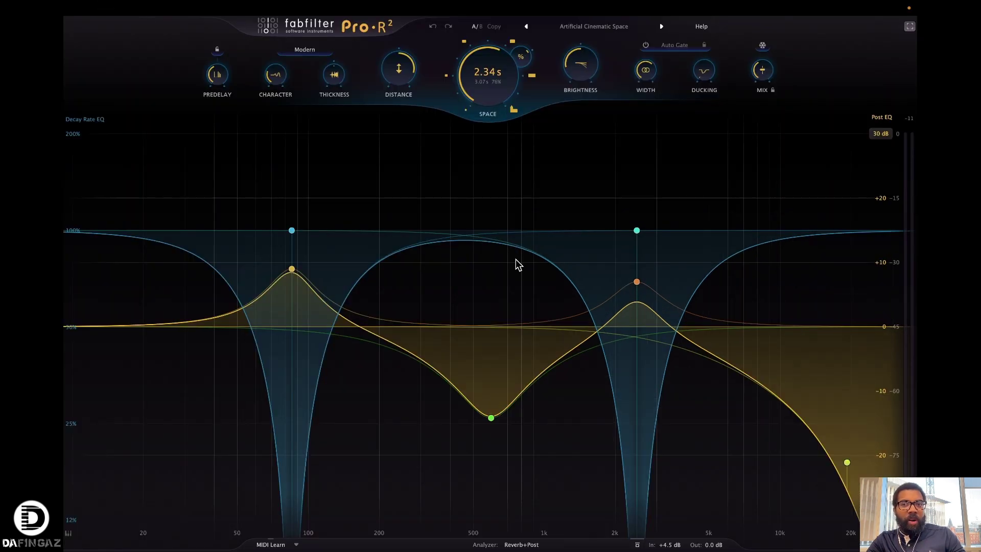
click(910, 27)
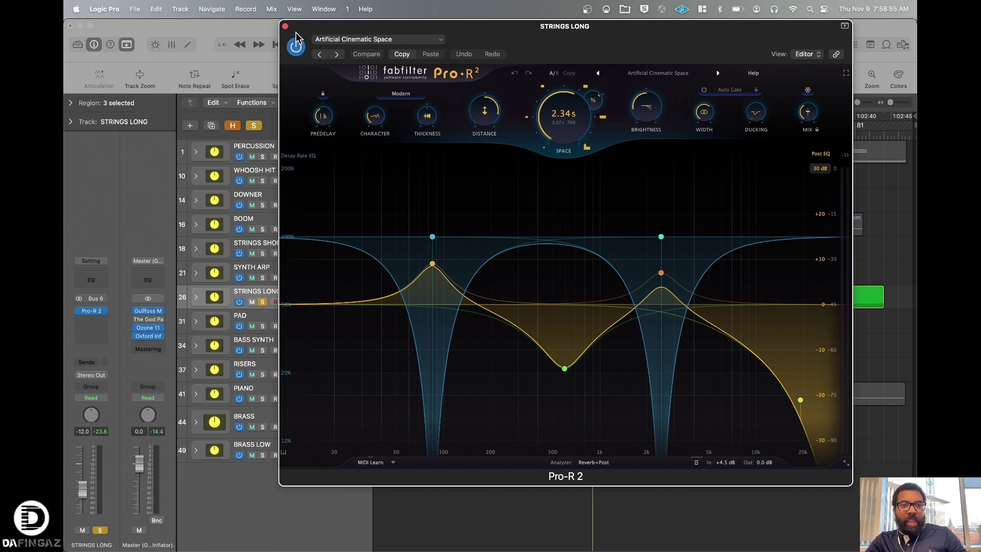
Step: Bypass and re-enable Pro-R 2 on STRINGS LONG, and examine its Character, Distance, Space, Decay Rate, Brightness and Mix settings
click(297, 48)
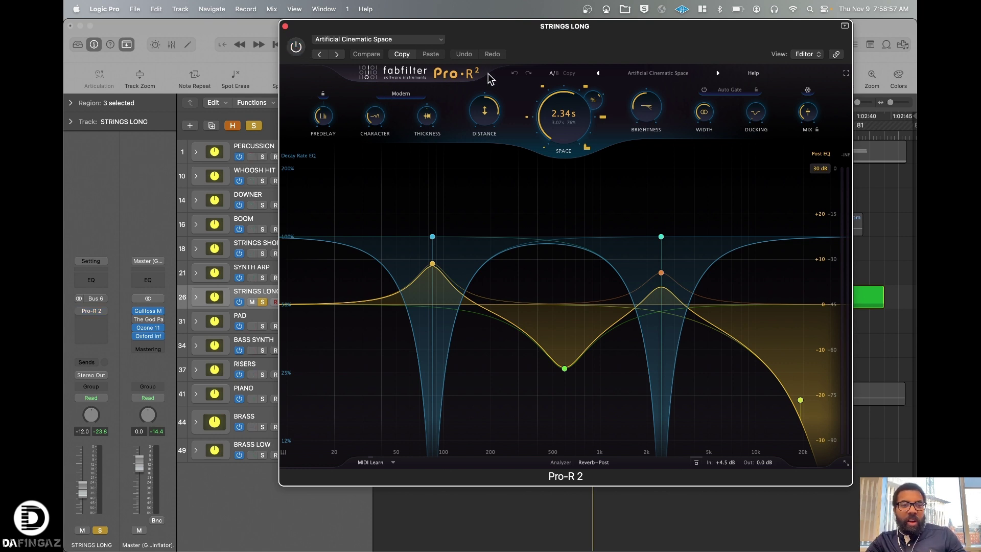
click(297, 48)
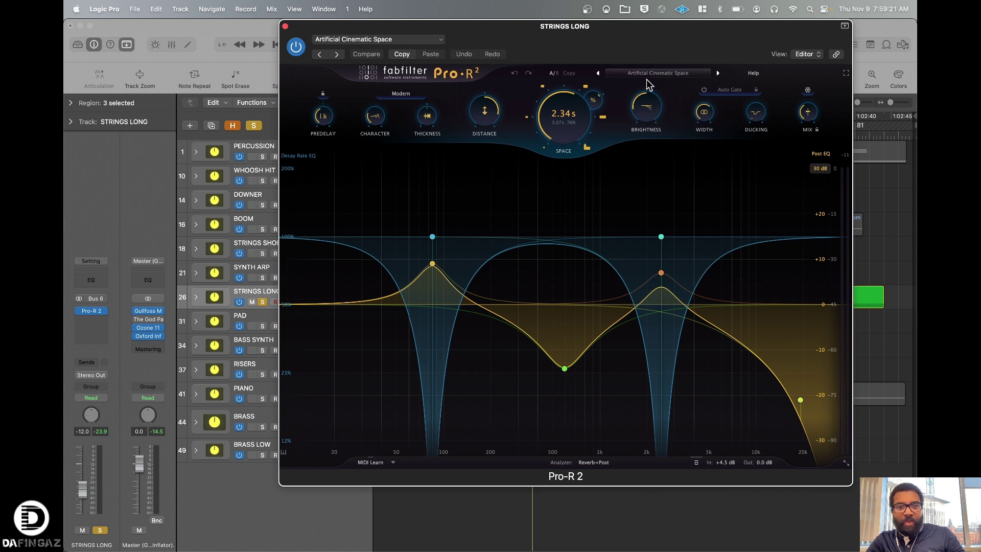
mouse_move(377, 118)
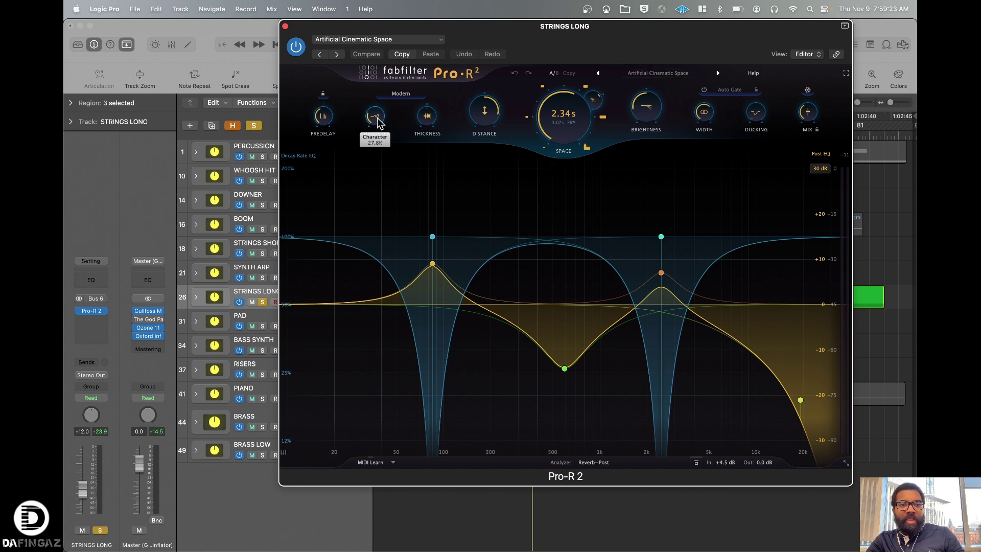
mouse_move(487, 113)
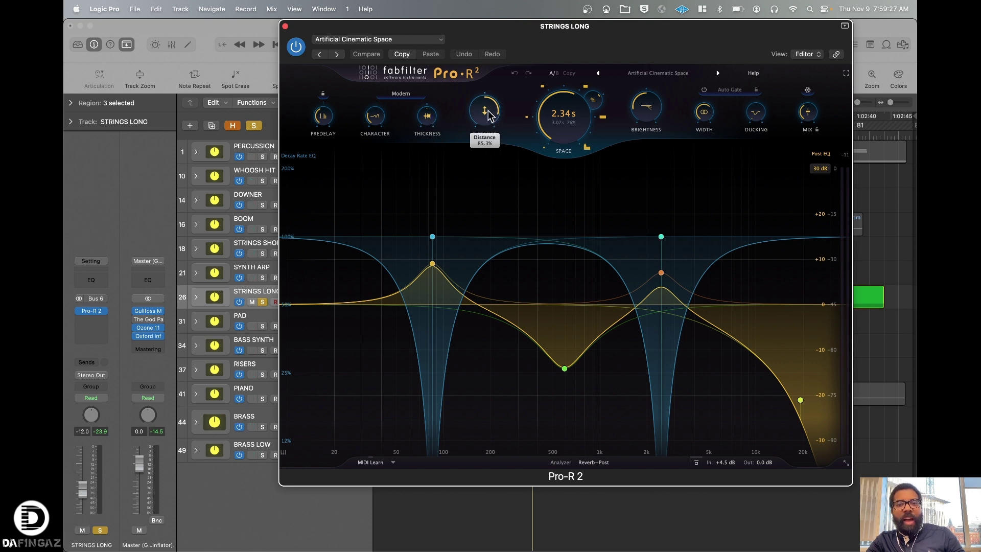
mouse_move(572, 121)
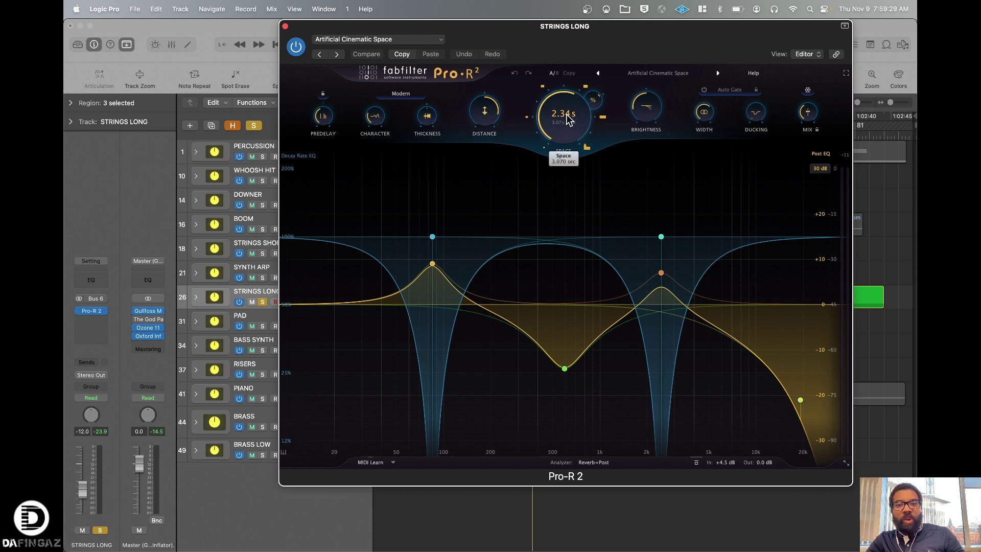
mouse_move(596, 106)
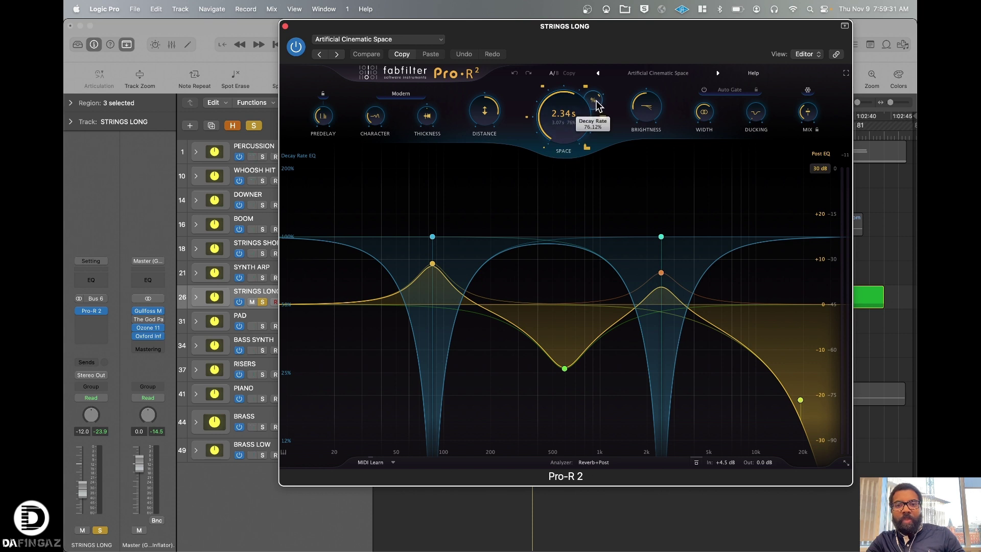
mouse_move(652, 107)
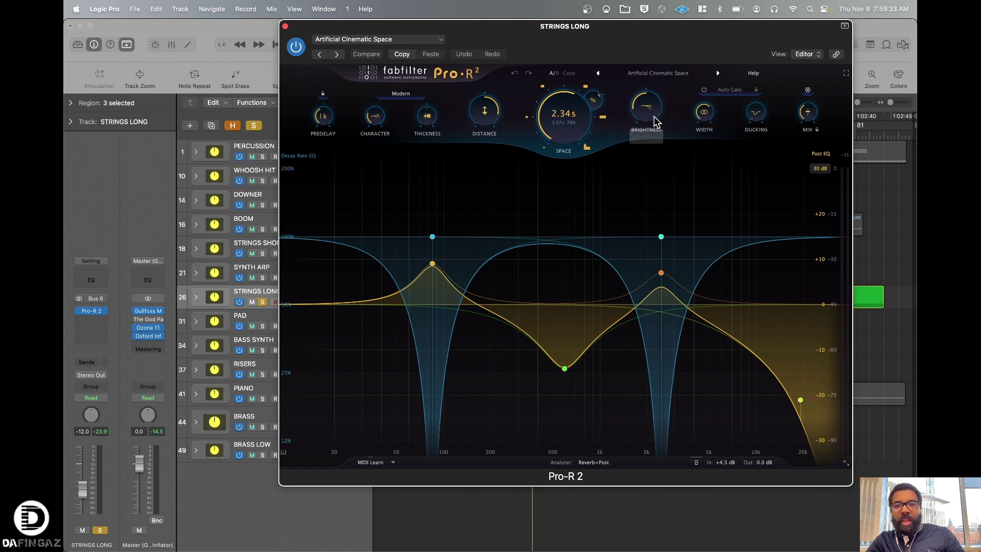
mouse_move(813, 114)
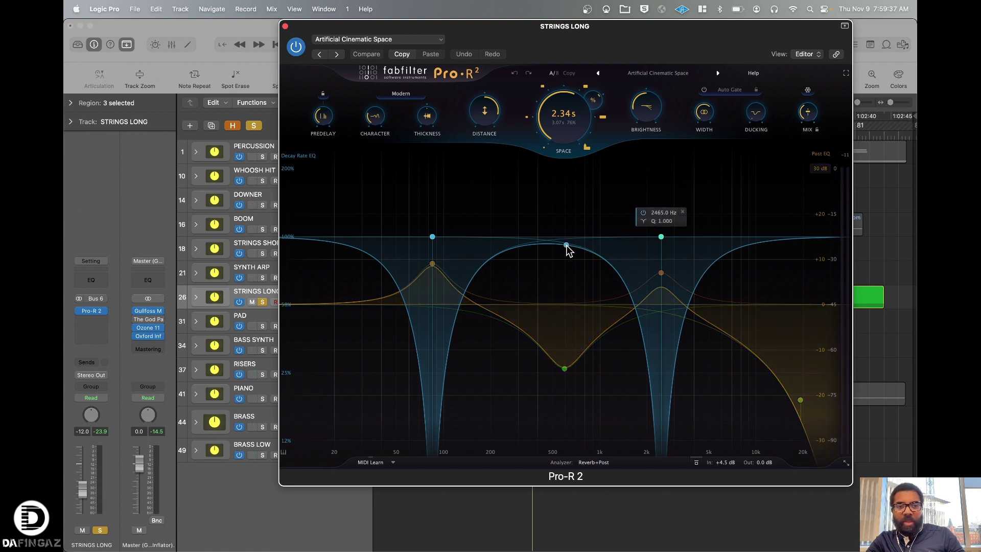
mouse_move(460, 203)
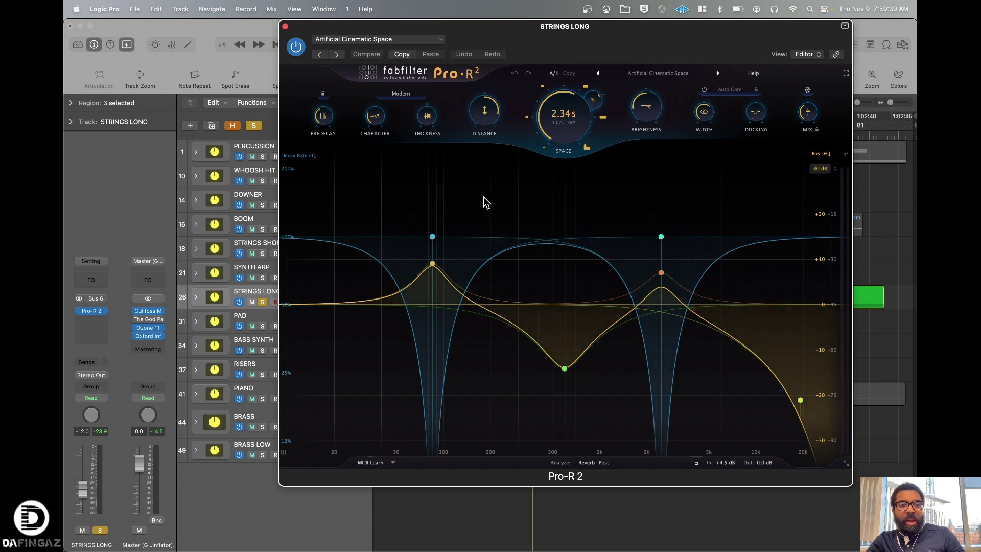
Step: Play STRINGS LONG to compare it with Pro-R 2 active and bypassed, leaving the reverb on, and stop playback
key(space)
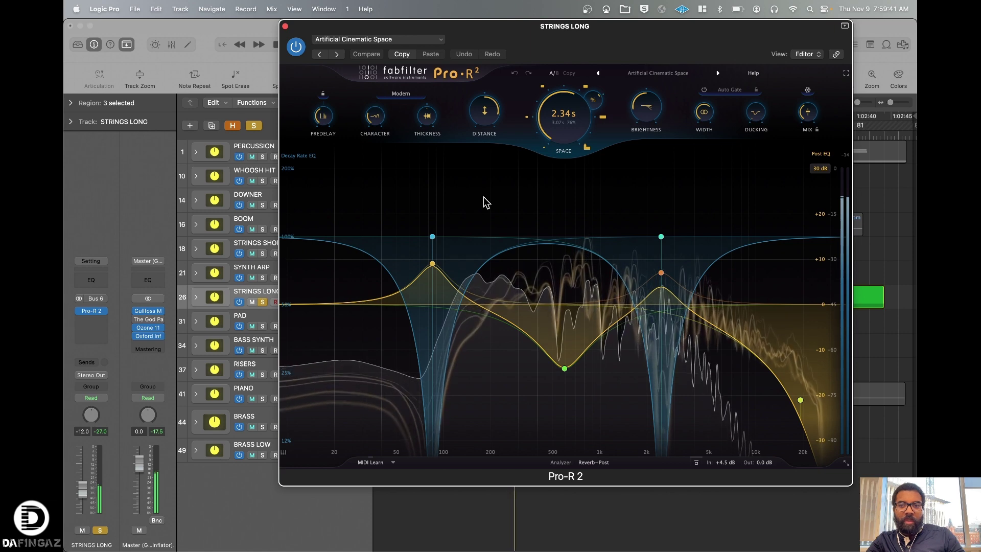
click(296, 47)
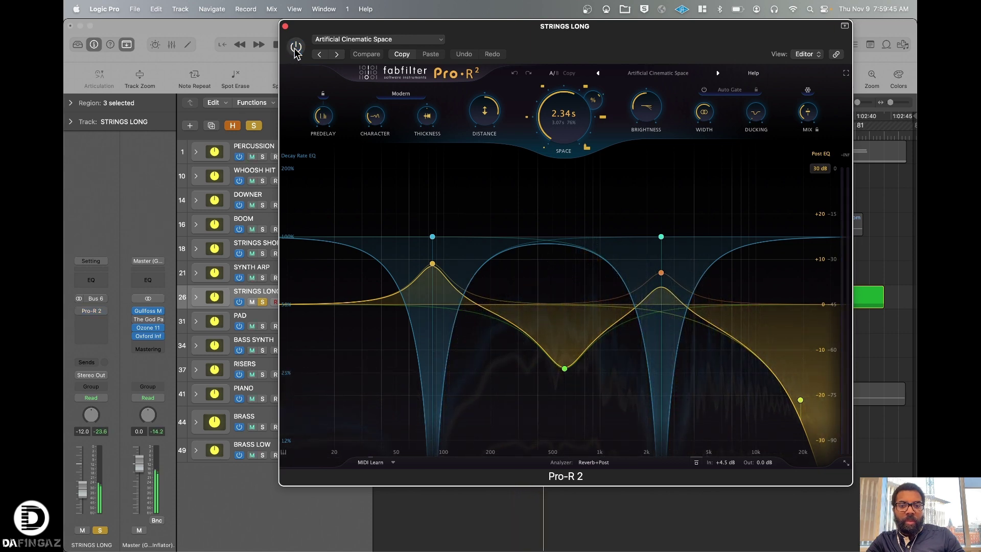
click(296, 47)
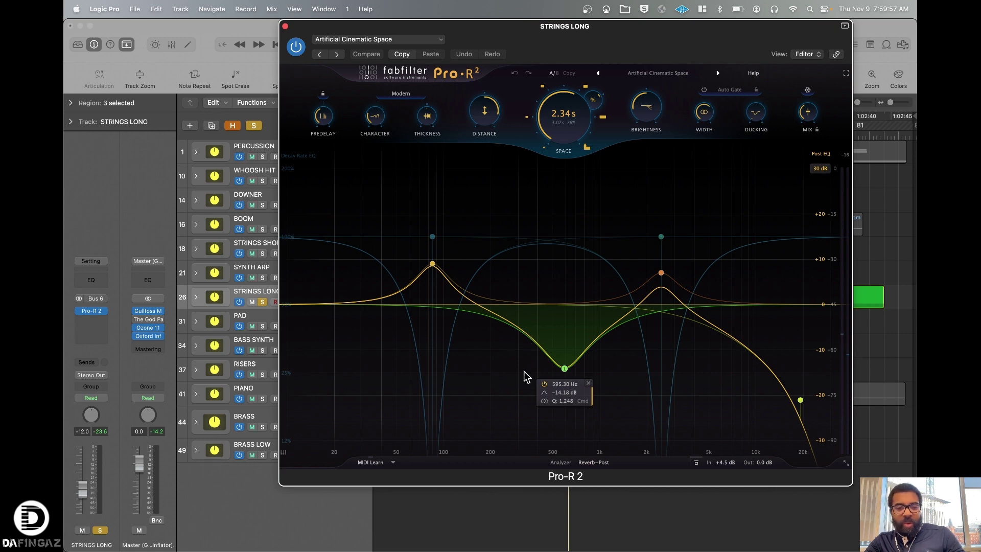
key(space)
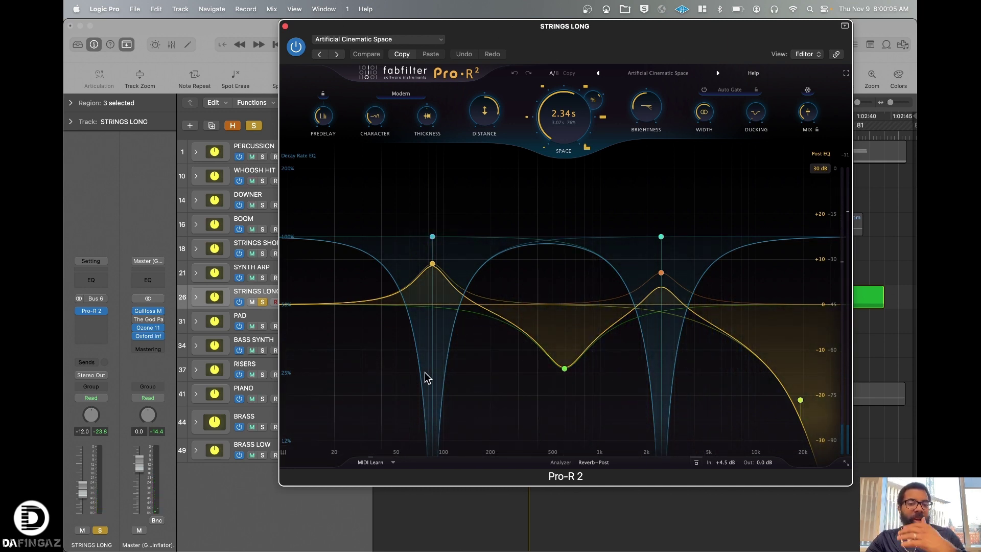
Step: Switch the solo from STRINGS LONG to BASS SYNTH and show its Pro-R 2 in place of the previous reverb window
click(255, 313)
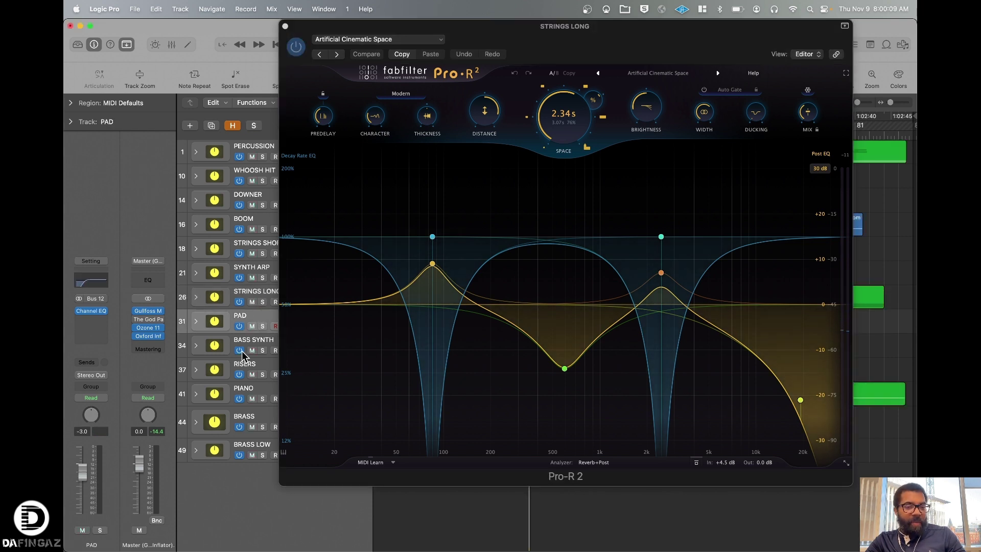
click(257, 346)
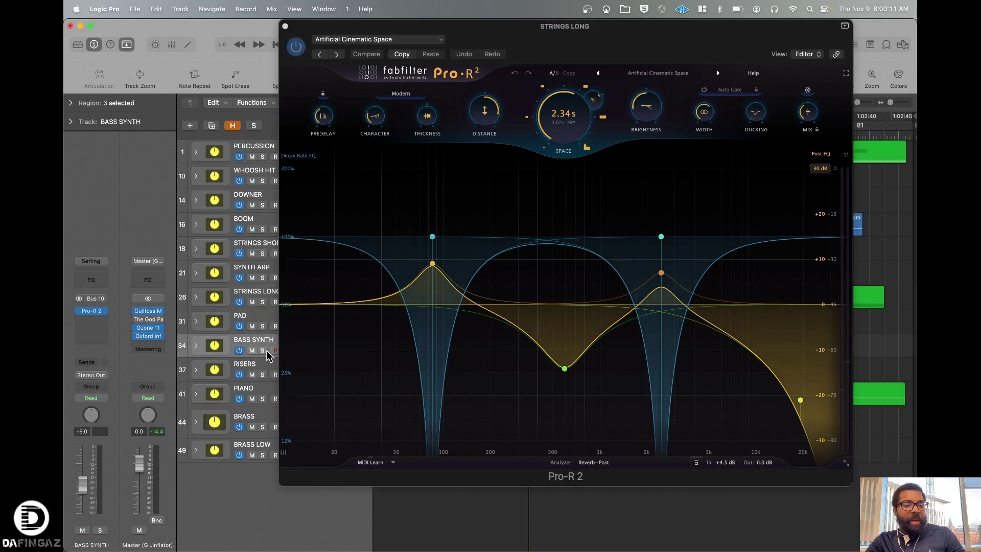
click(262, 350)
click(286, 26)
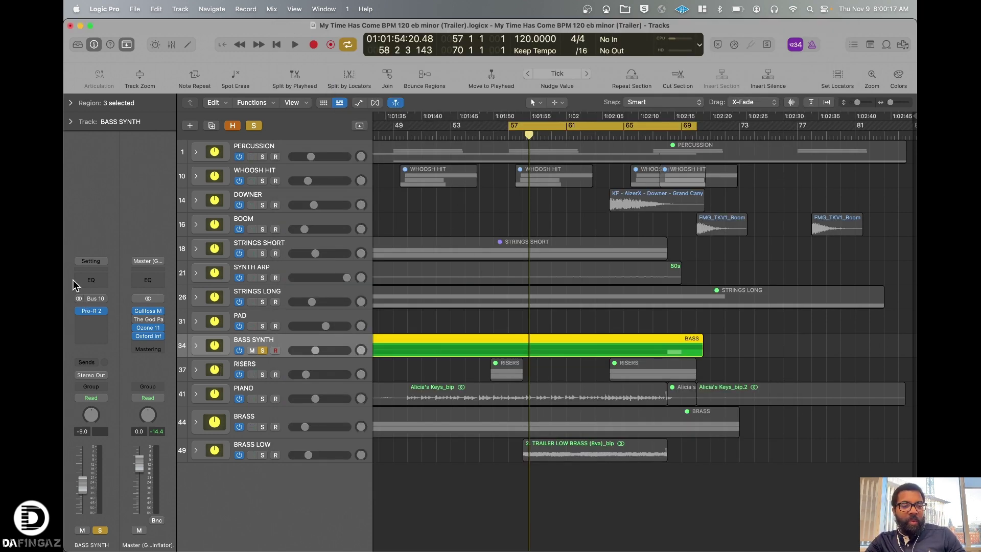
click(92, 311)
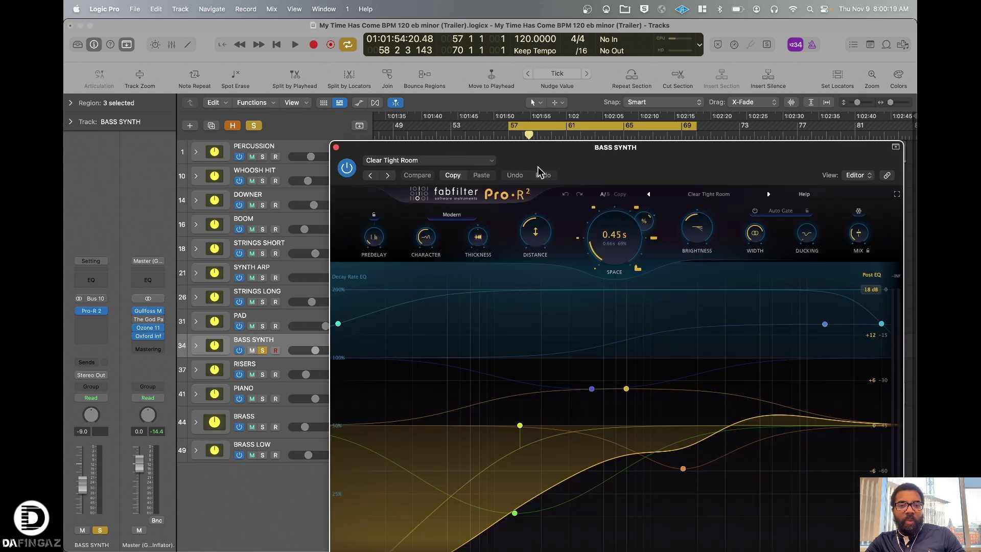
drag(540, 171, 515, 91)
Step: Compare BASS SYNTH playback with Pro-R 2 bypassed and with the reverb switched back on
click(323, 89)
key(space)
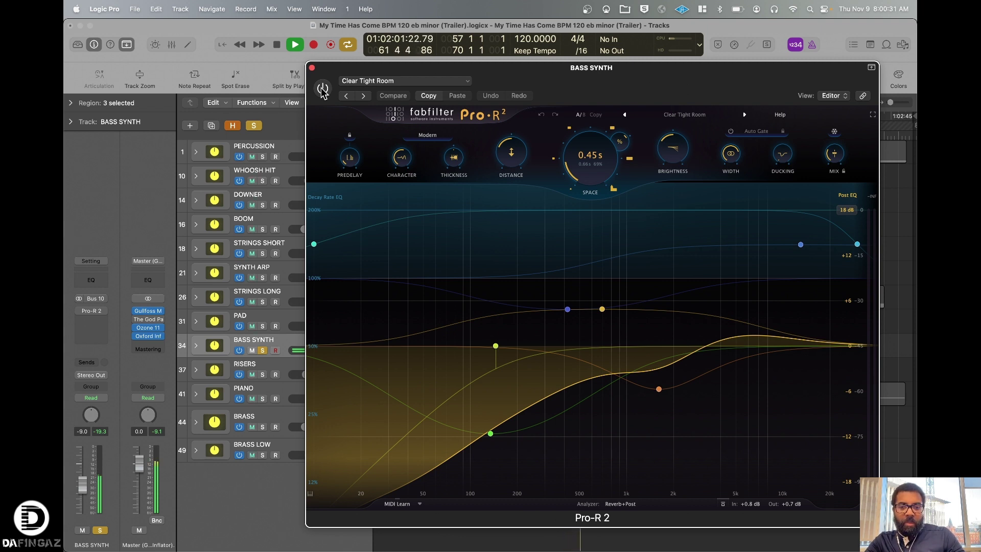
key(space)
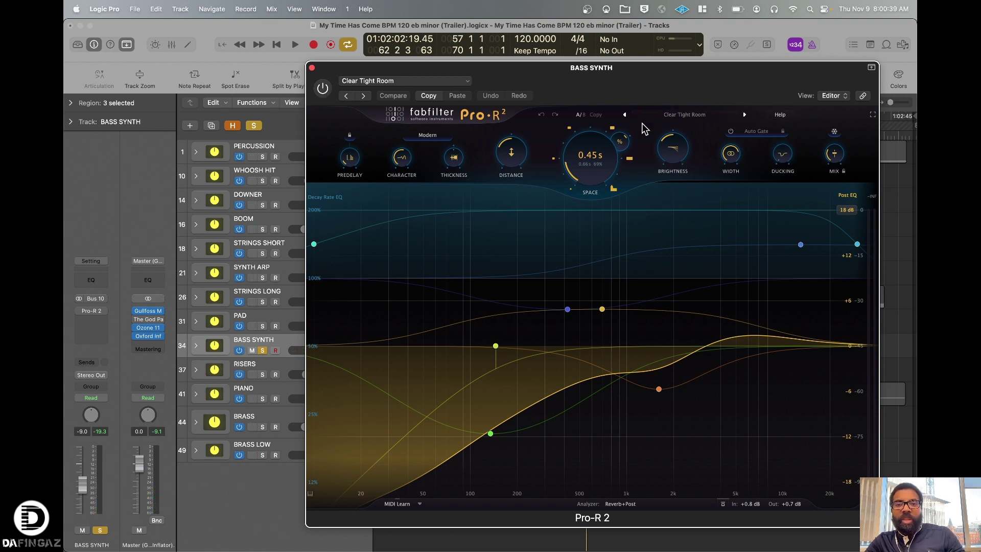
mouse_move(588, 166)
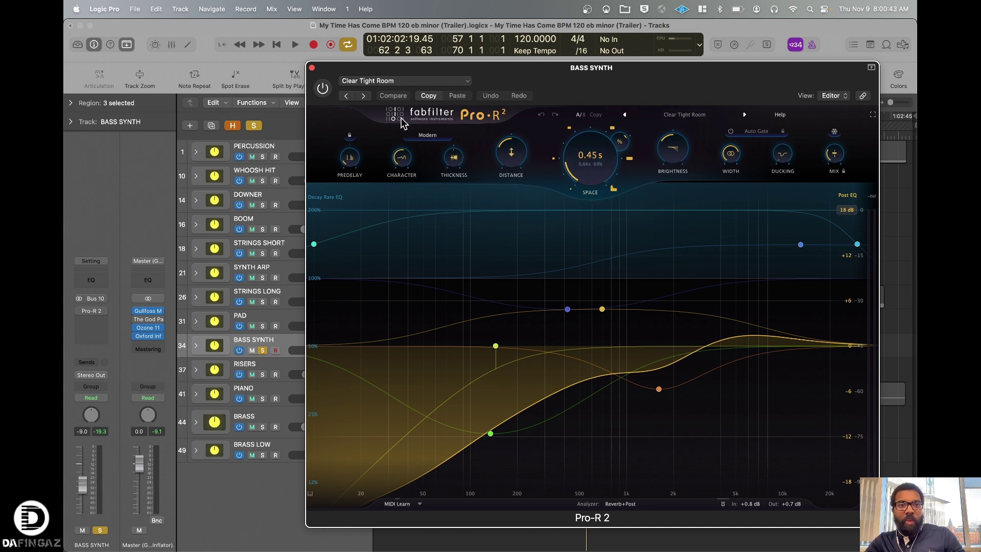
click(324, 86)
key(space)
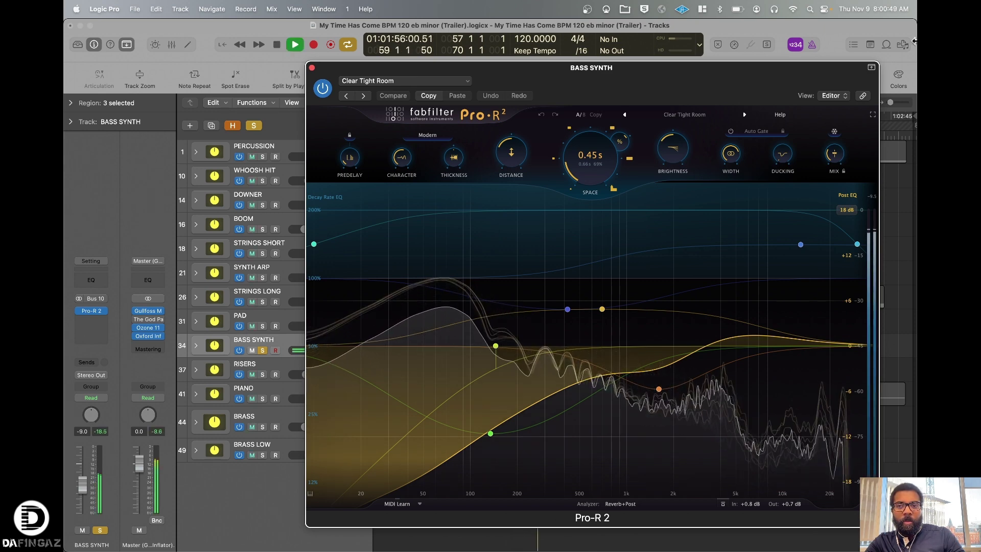
Step: Inspect a high-frequency Decay Rate EQ band and the Mix of the BASS SYNTH reverb, and play the track briefly again
mouse_move(793, 234)
key(space)
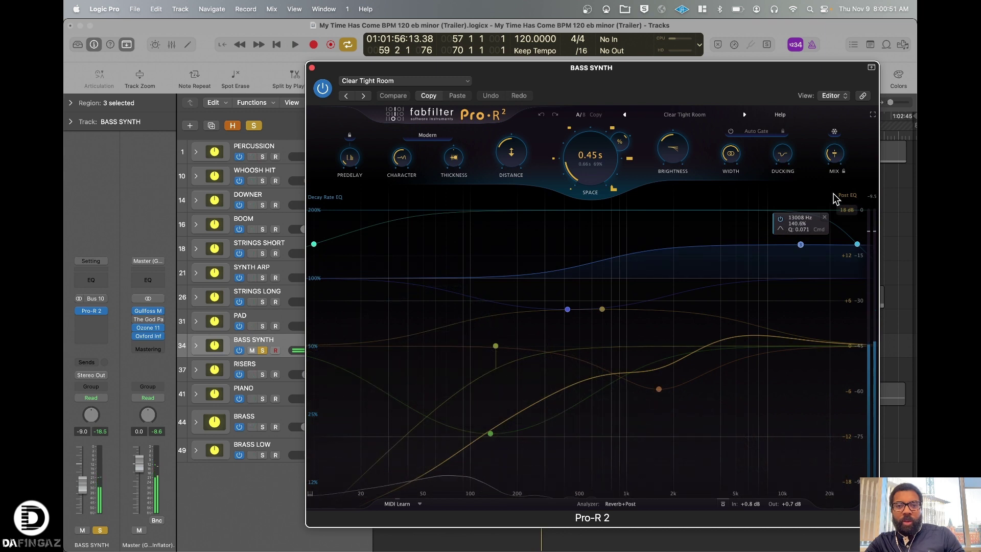
mouse_move(837, 156)
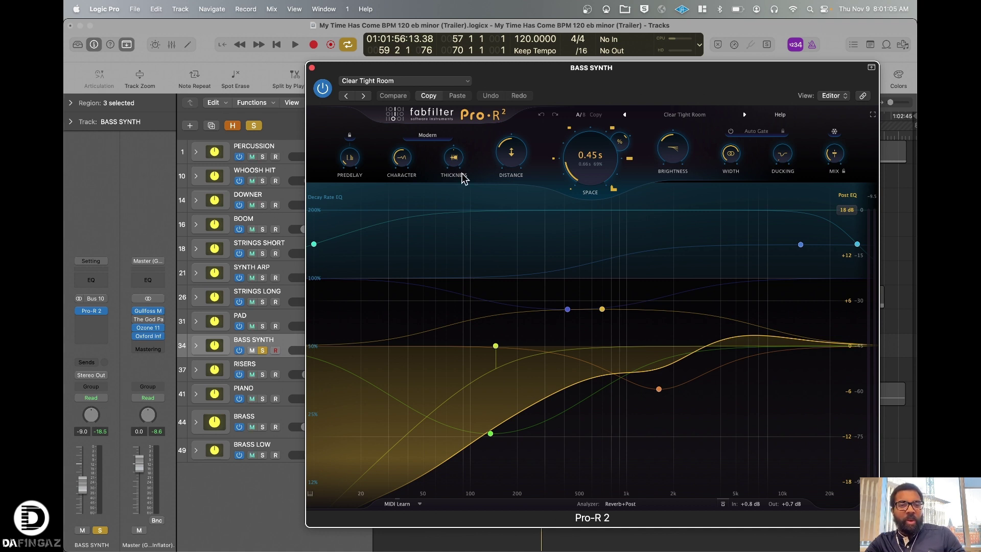
click(295, 44)
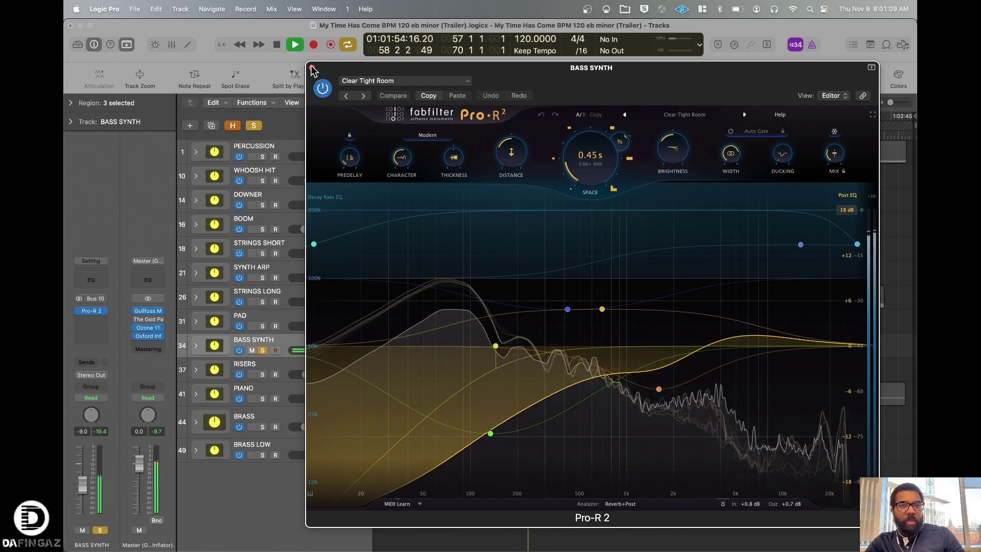
click(295, 44)
Step: Close the BASS SYNTH reverb and switch the solo from BASS SYNTH to RISERS
click(312, 68)
click(292, 373)
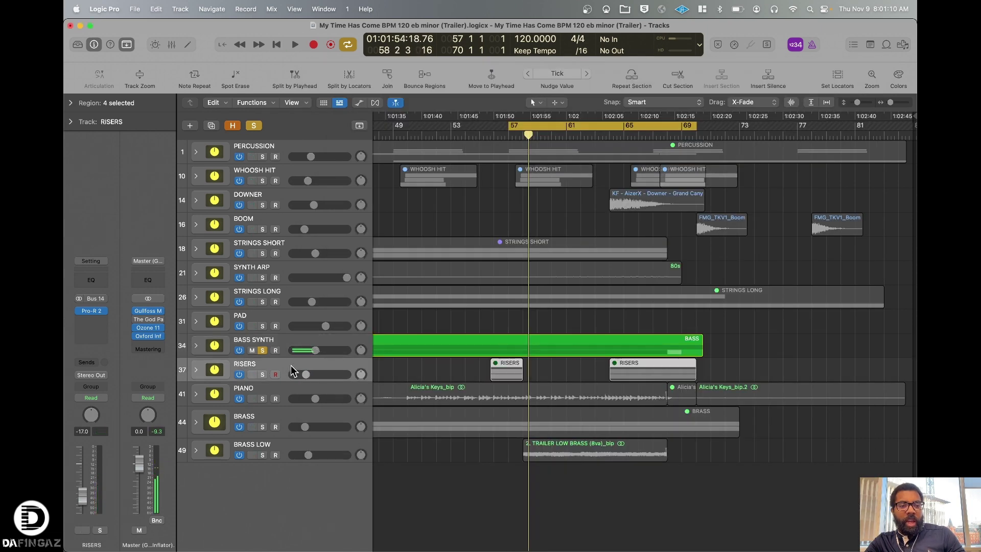
click(263, 375)
click(262, 351)
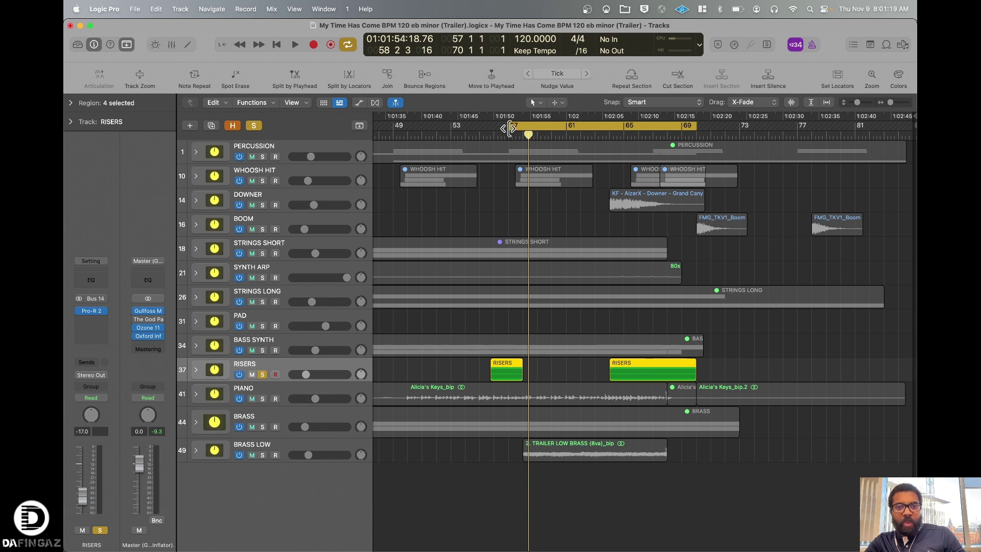
Step: Start the cycle range at bar 64 to loop the second RISERS region, and inspect the track's Pro-R 2 during playback
drag(509, 129, 610, 145)
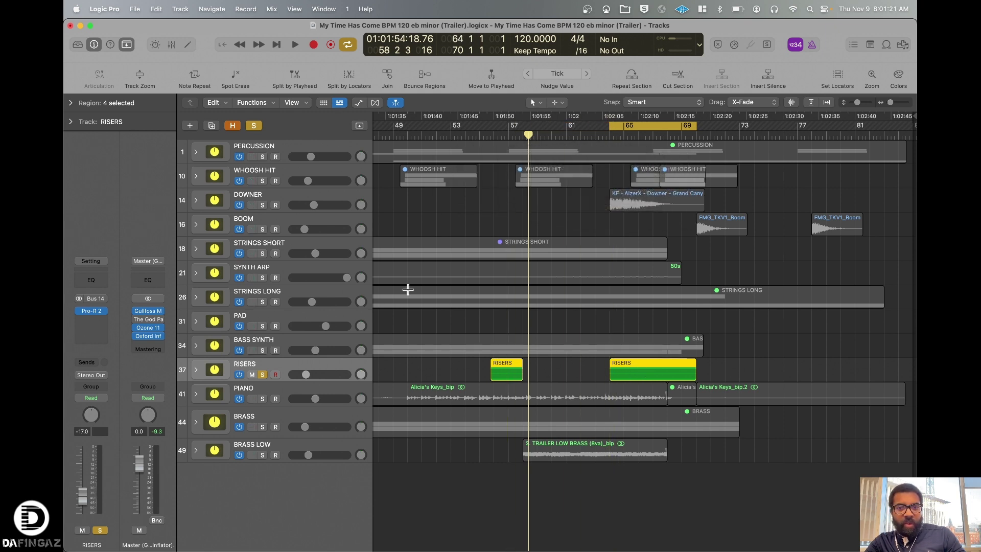
key(space)
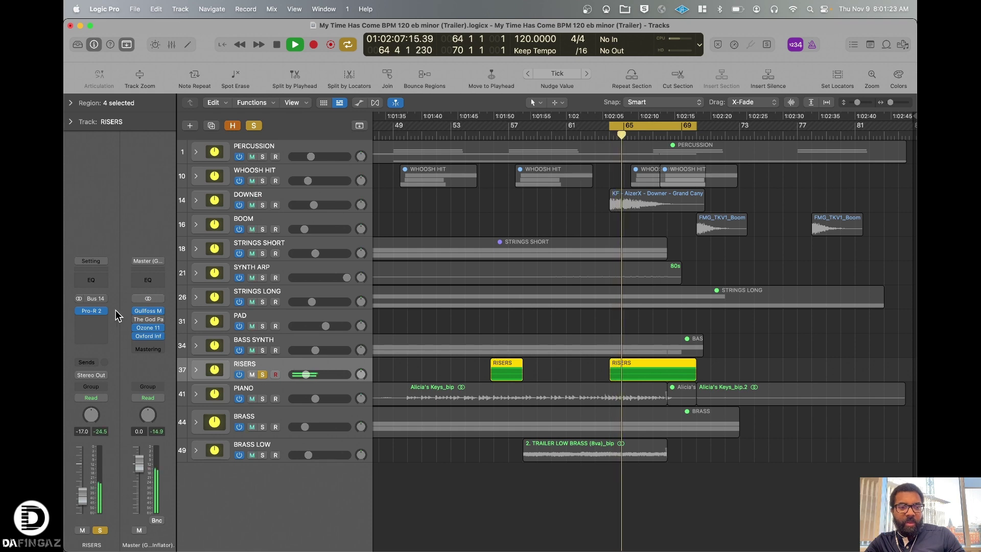
click(91, 311)
drag(608, 155, 588, 55)
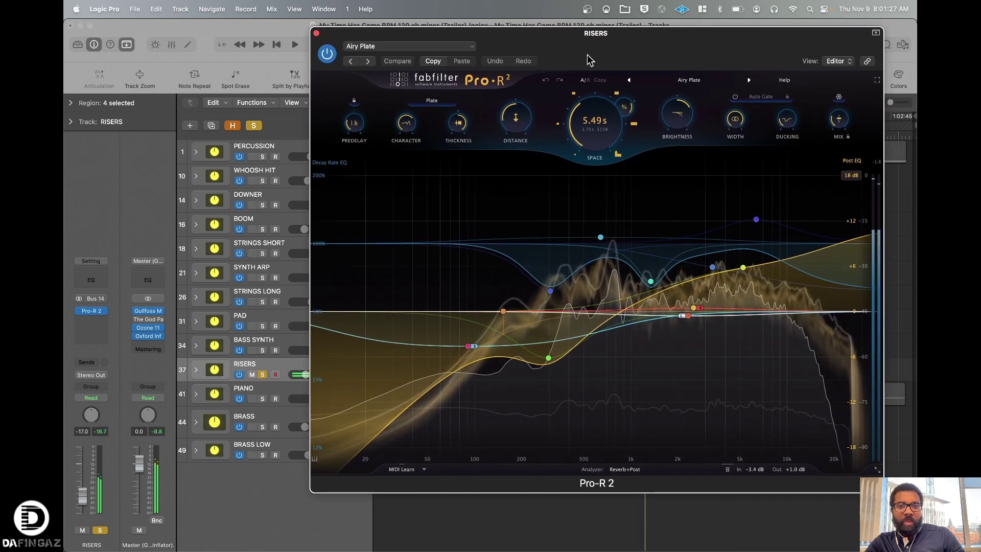
mouse_move(413, 122)
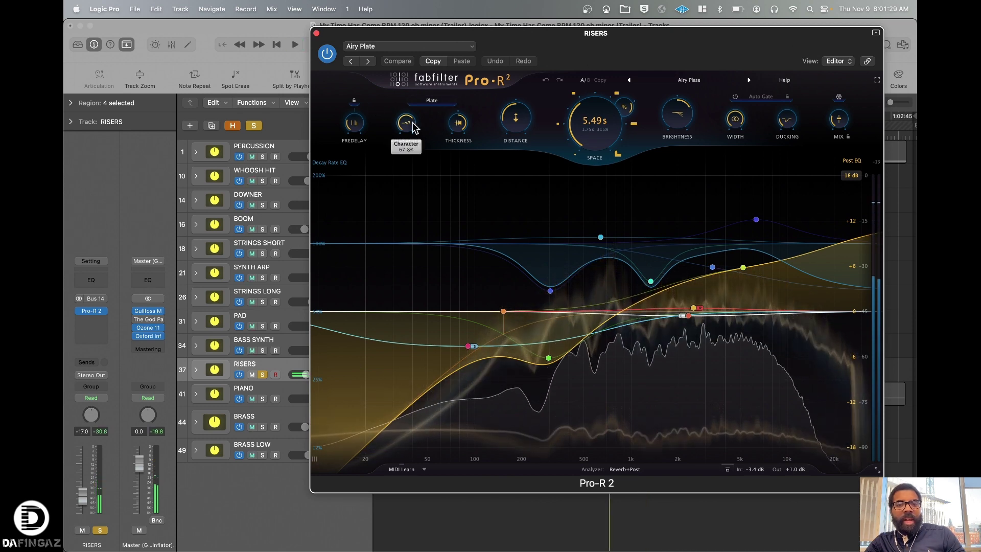
mouse_move(596, 139)
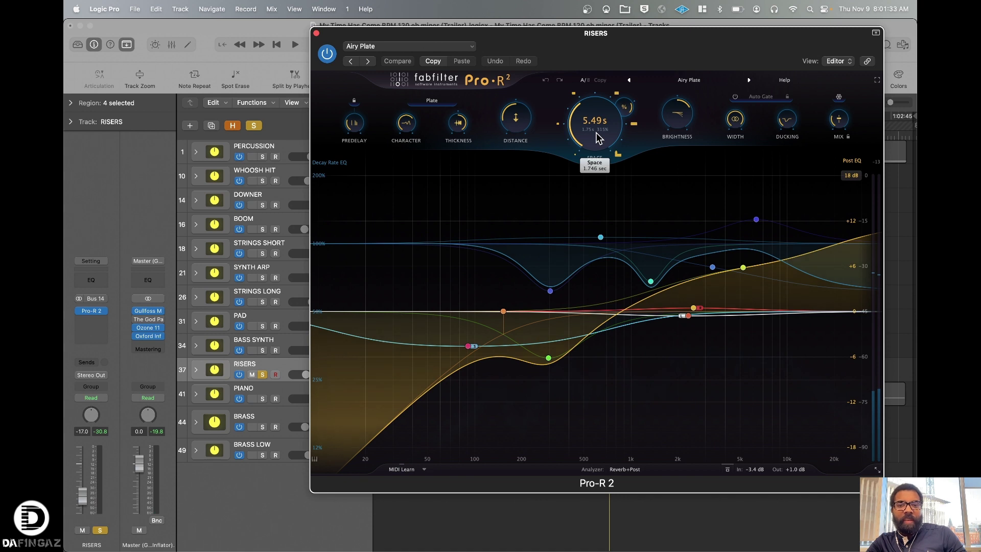
Step: Compare RISERS playback with Pro-R 2 bypassed and with the reverb switched back on
click(327, 56)
key(space)
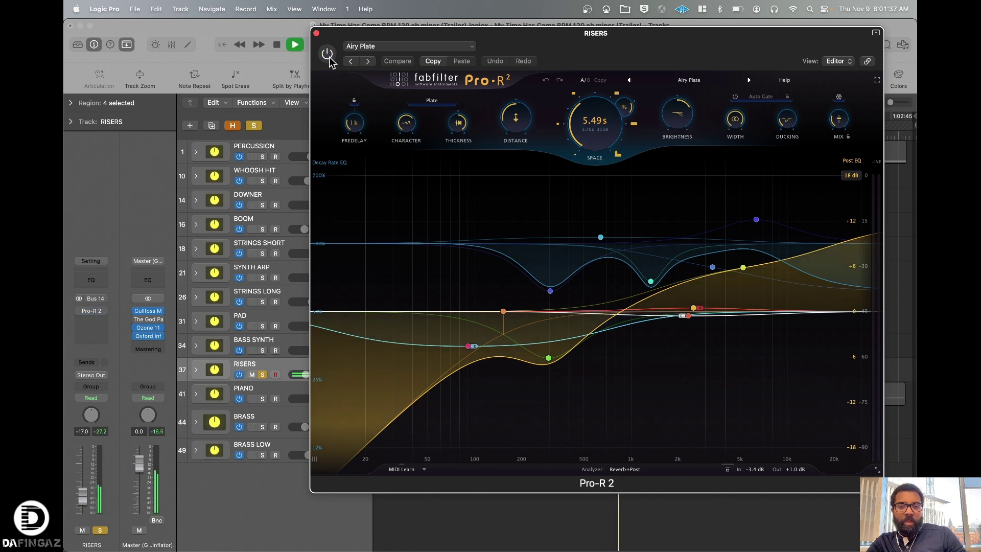
key(space)
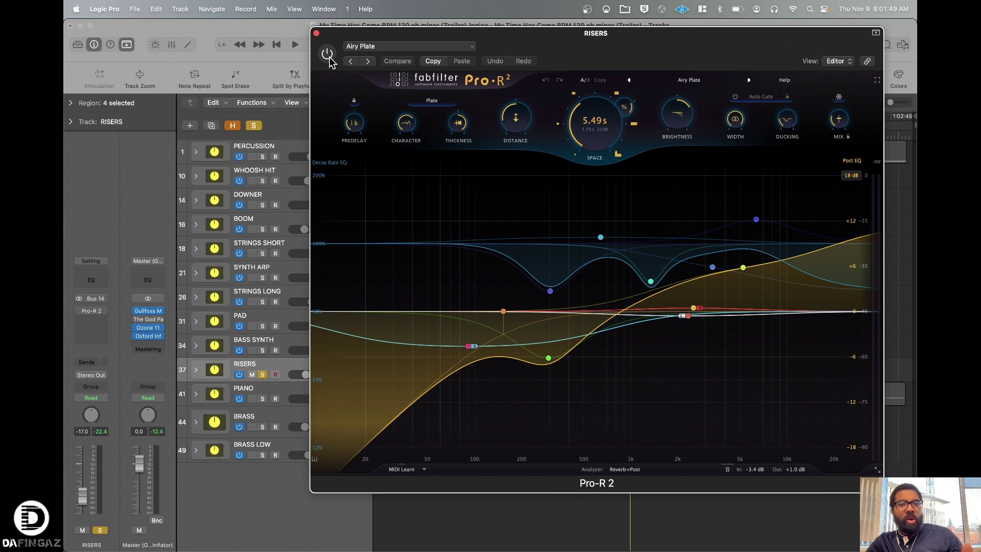
click(329, 58)
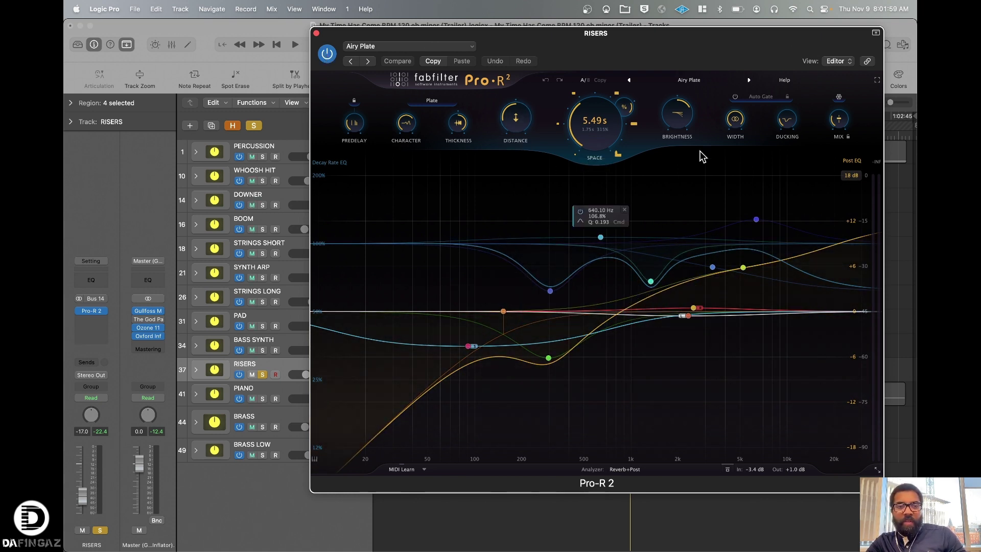
key(space)
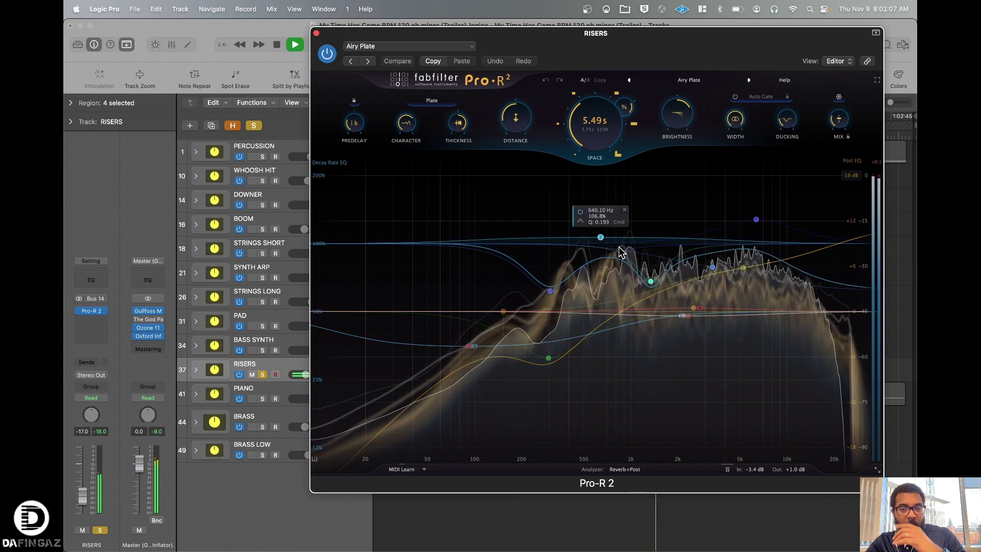
key(space)
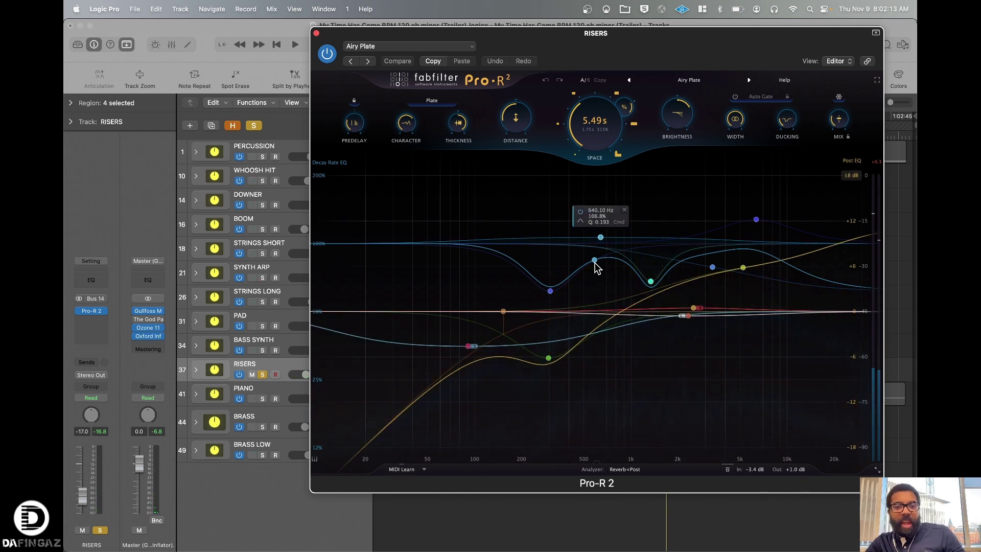
Step: Close the RISERS reverb and switch the solo from RISERS to PIANO
click(314, 29)
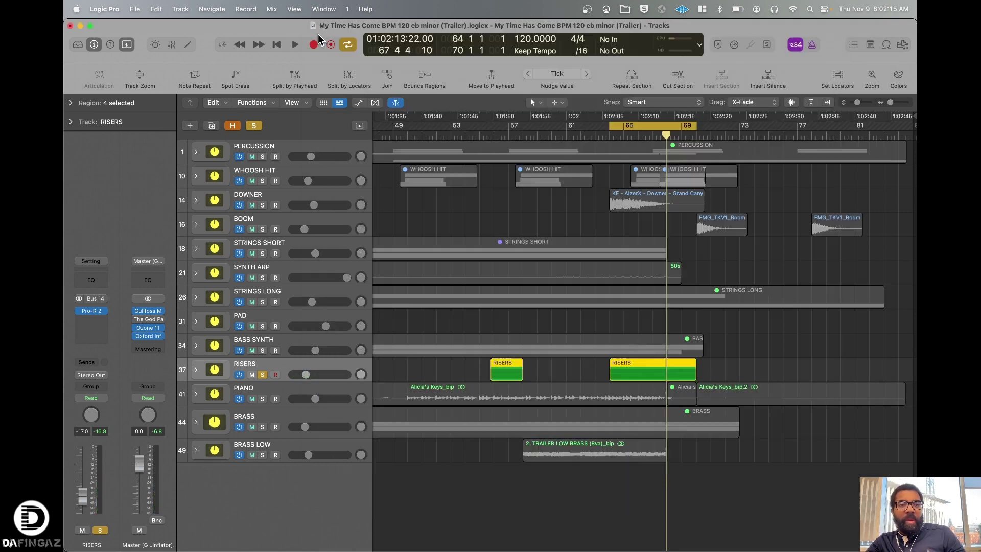
click(263, 375)
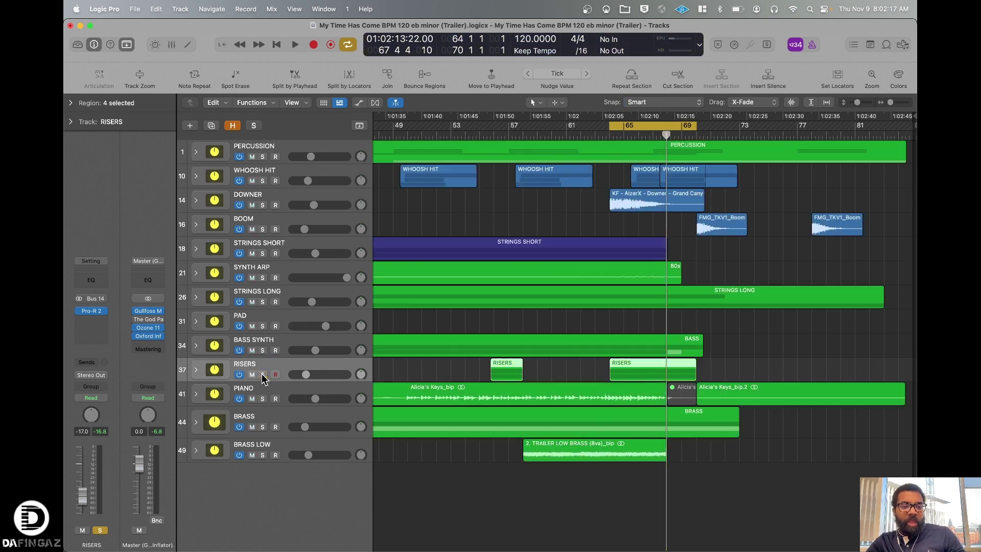
click(262, 399)
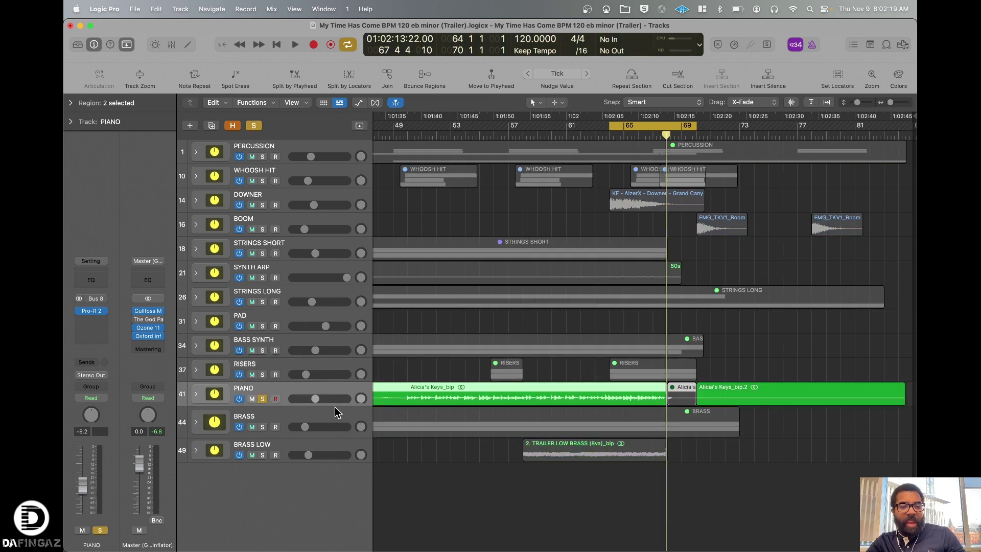
Step: Show the PIANO track's Pro-R 2 and play a passage with the reverb active
click(91, 312)
drag(699, 155, 677, 34)
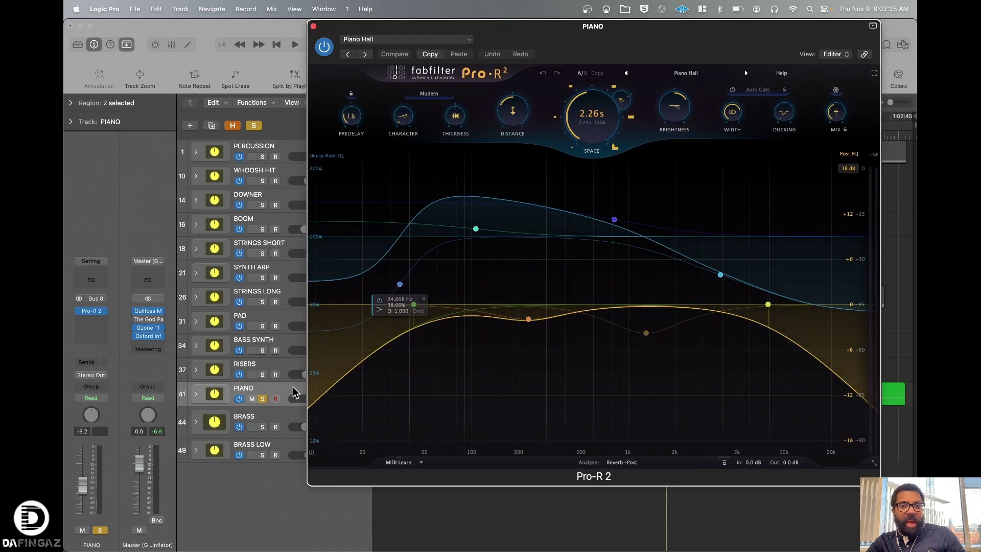
key(space)
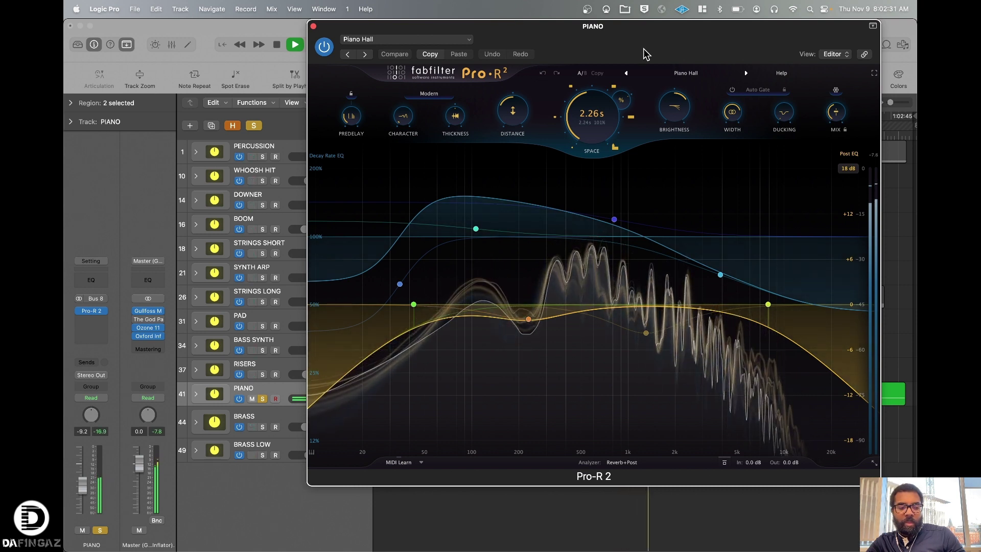
key(space)
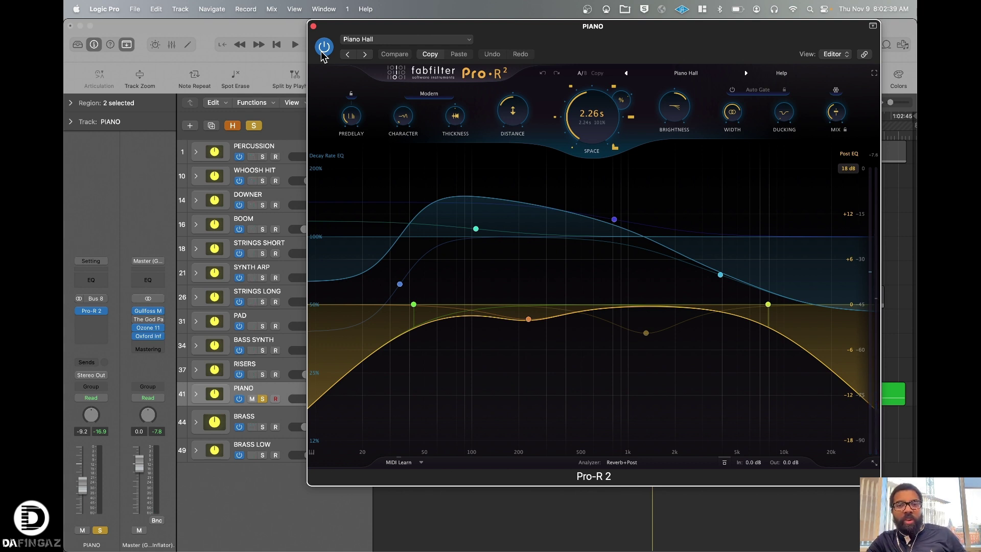
Step: Search the Pro-R 2 presets for "piano" and browse the matches in the Medium and Large categories
click(699, 74)
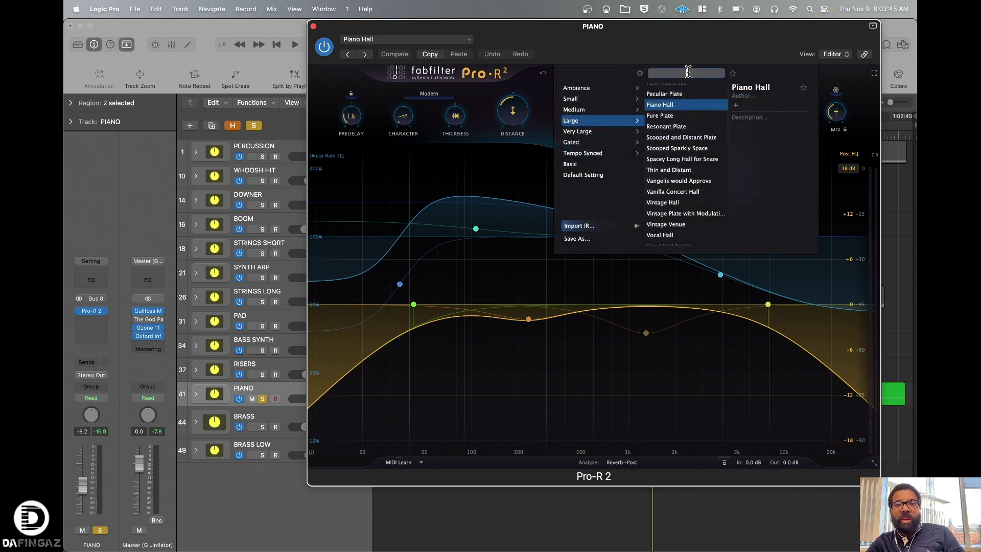
text(piano)
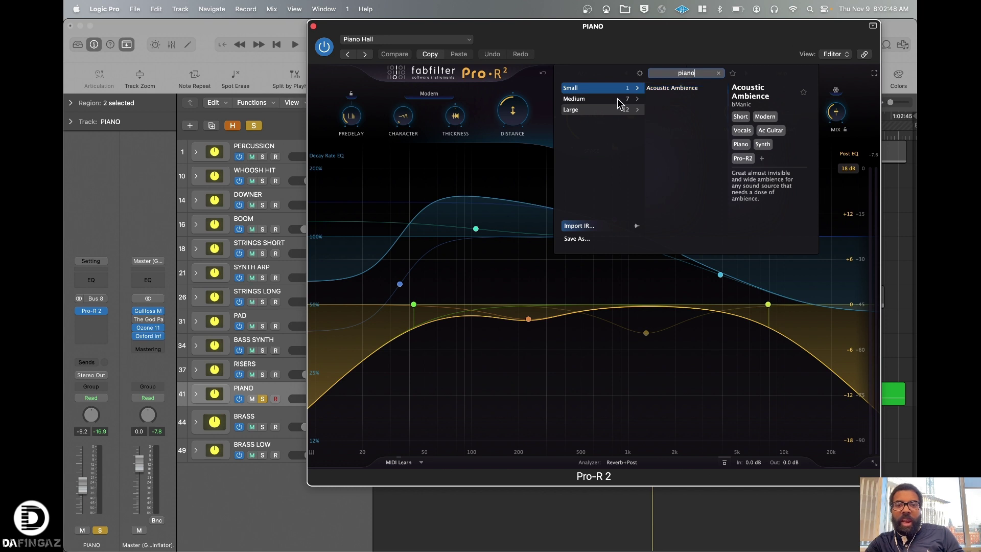
click(588, 100)
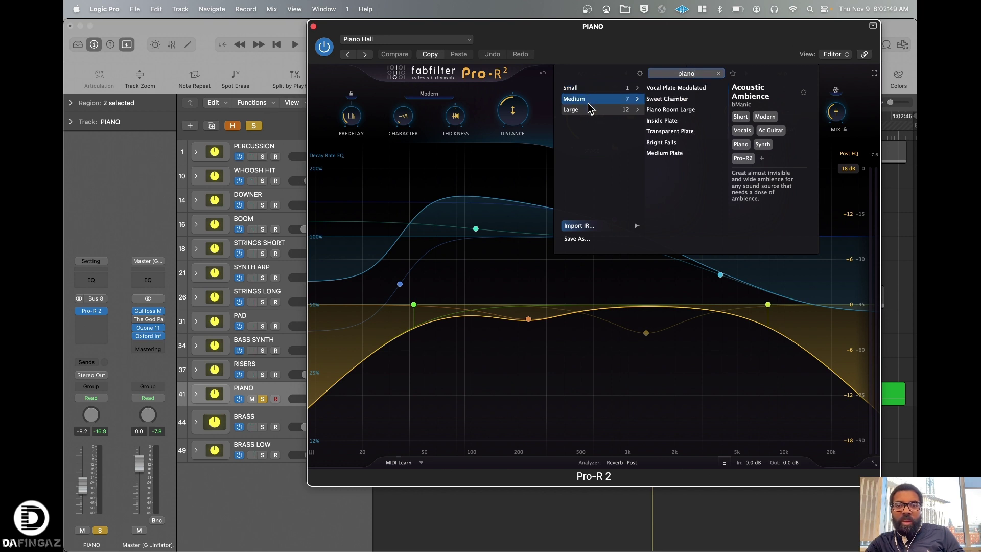
click(589, 110)
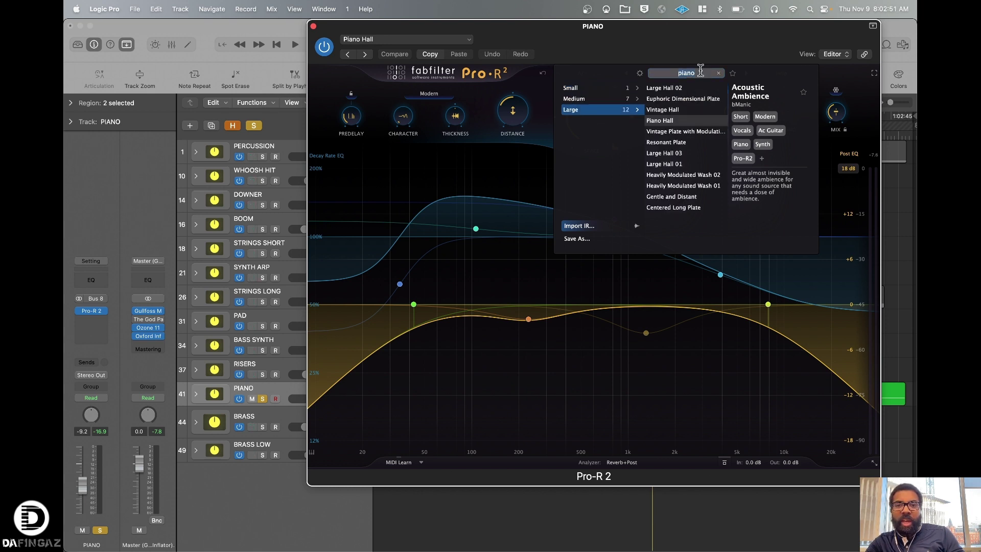
Step: Search the presets for "brass", browse the Medium and Very Large matches, and leave the preset browser without loading another preset
click(719, 74)
text(brass)
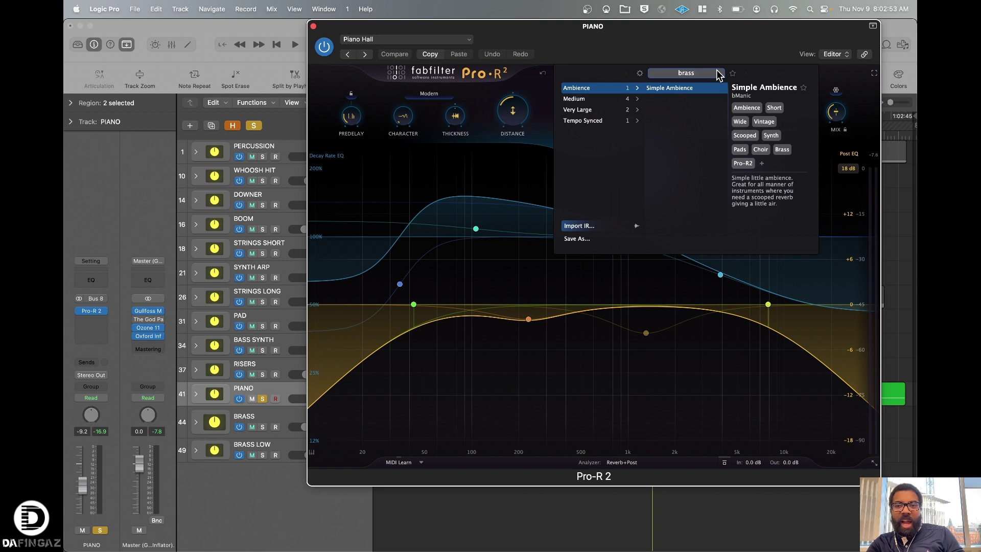
click(599, 100)
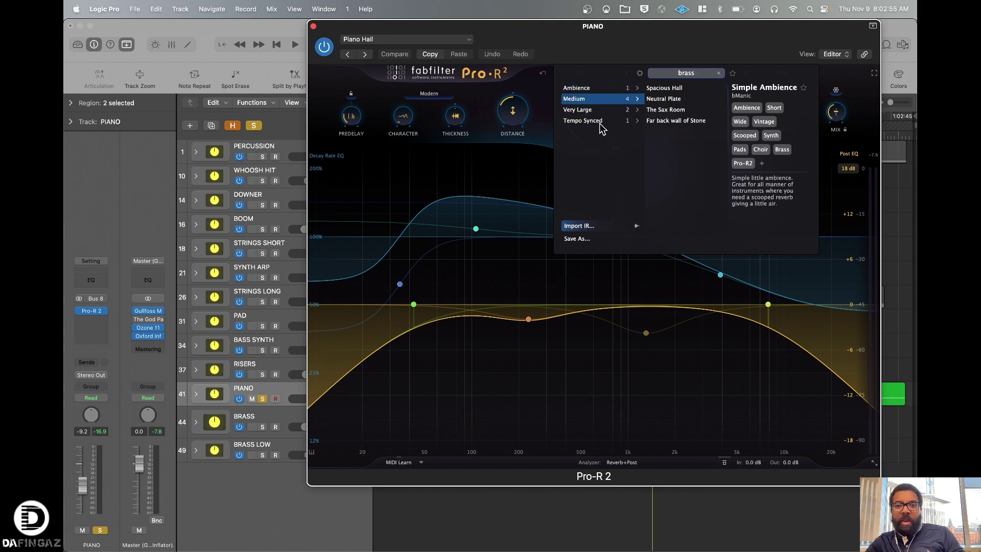
click(595, 111)
mouse_move(668, 91)
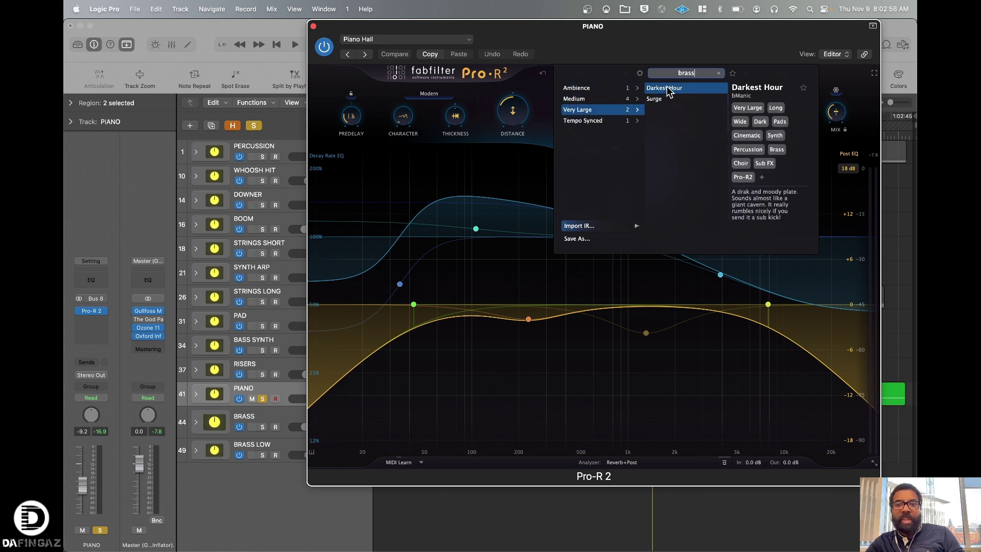
click(720, 74)
click(614, 124)
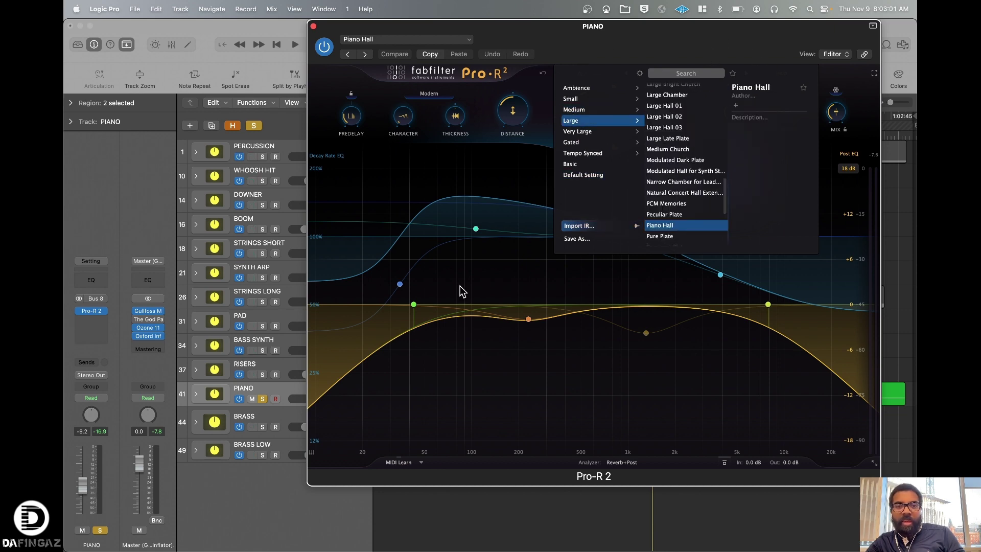
click(319, 113)
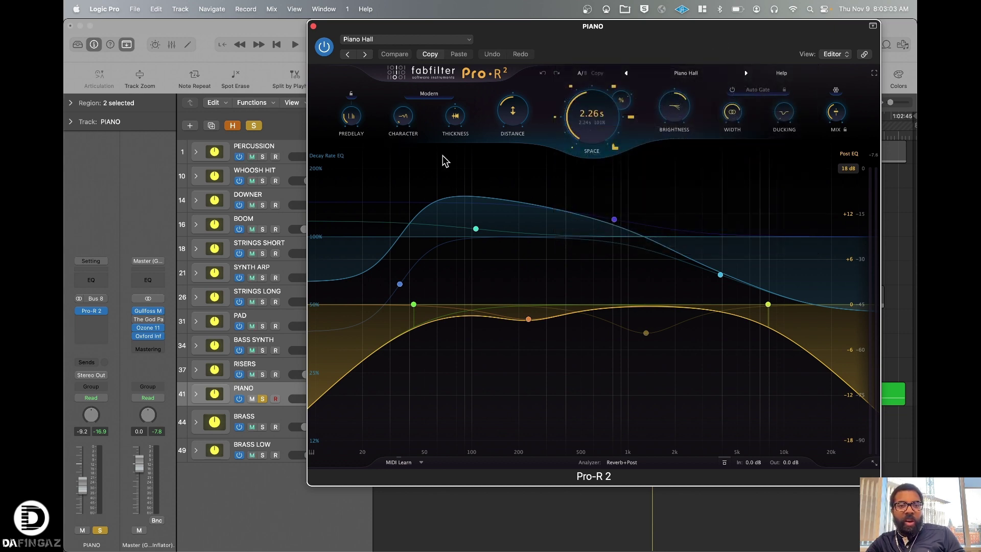
Step: Compare PIANO playback with Pro-R 2 bypassed and with the reverb switched back on
click(325, 46)
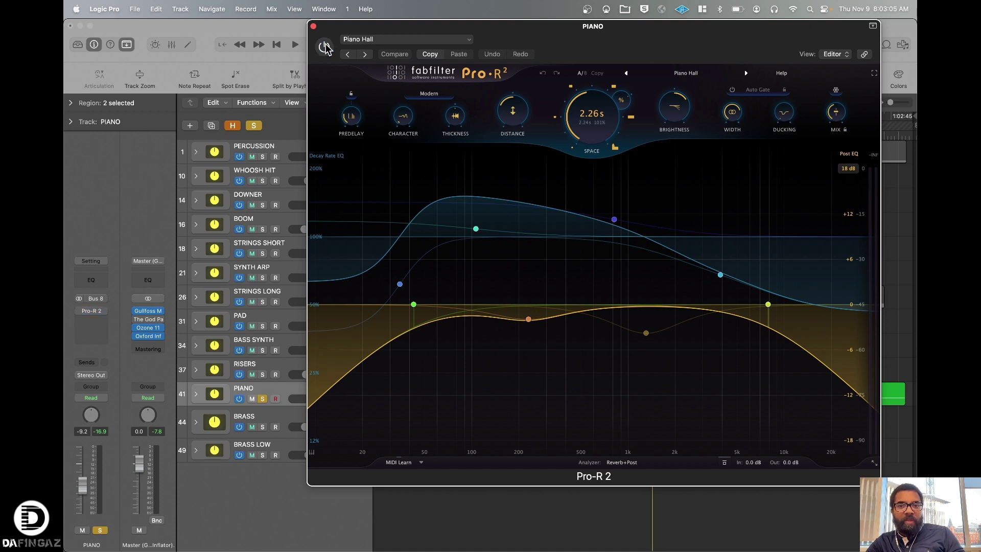
key(space)
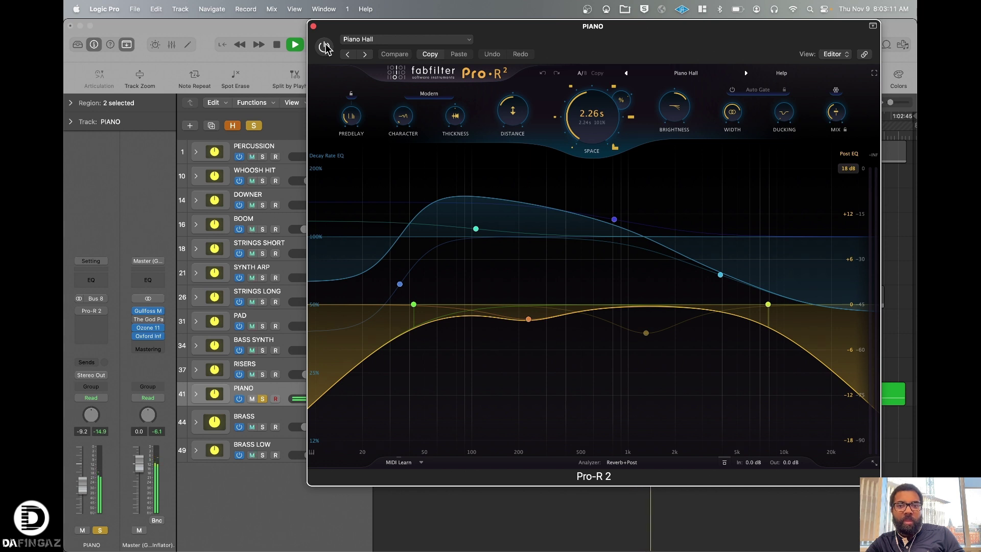
key(space)
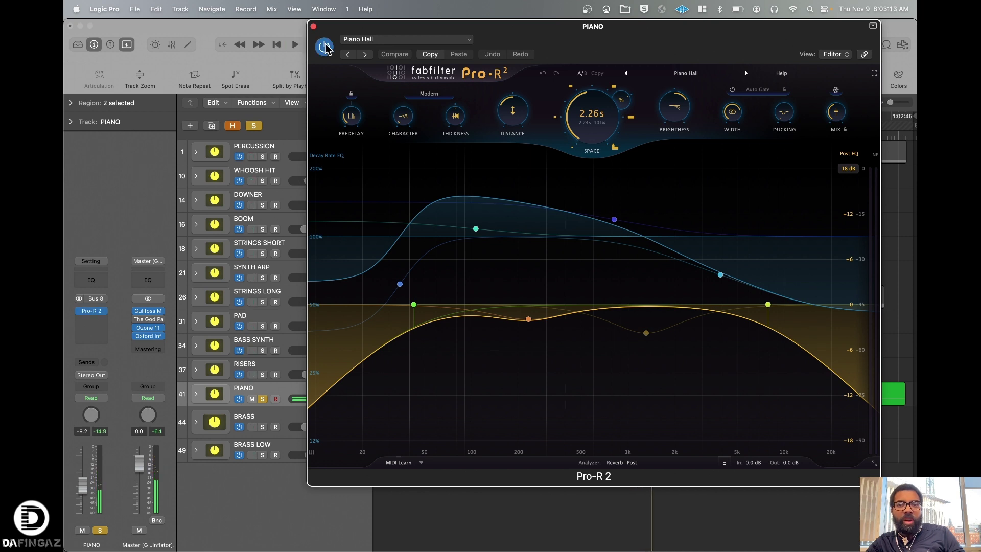
key(space)
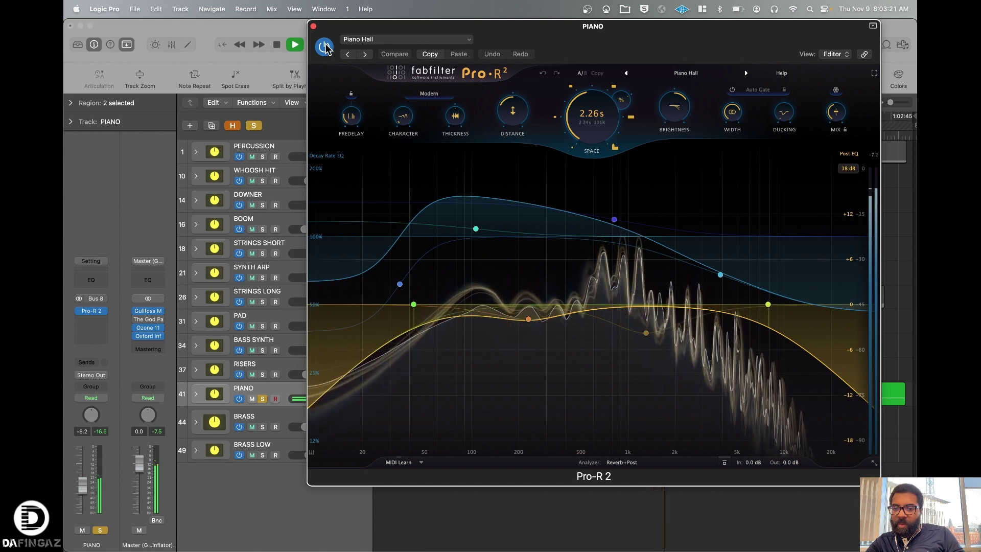
key(space)
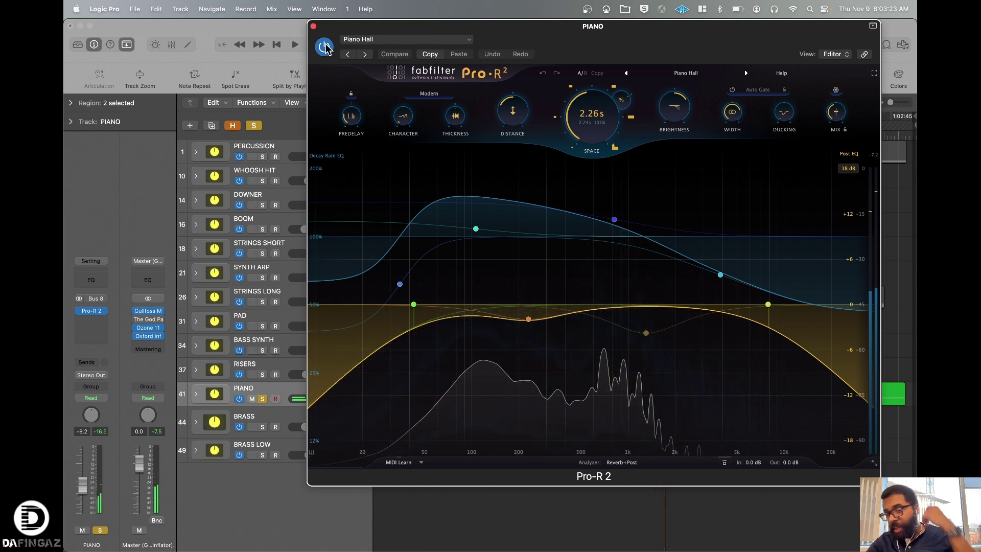
Step: Switch the solo from PIANO to BRASS and show the BRASS Pro-R 2 in place of the PIANO reverb window
click(263, 428)
click(263, 401)
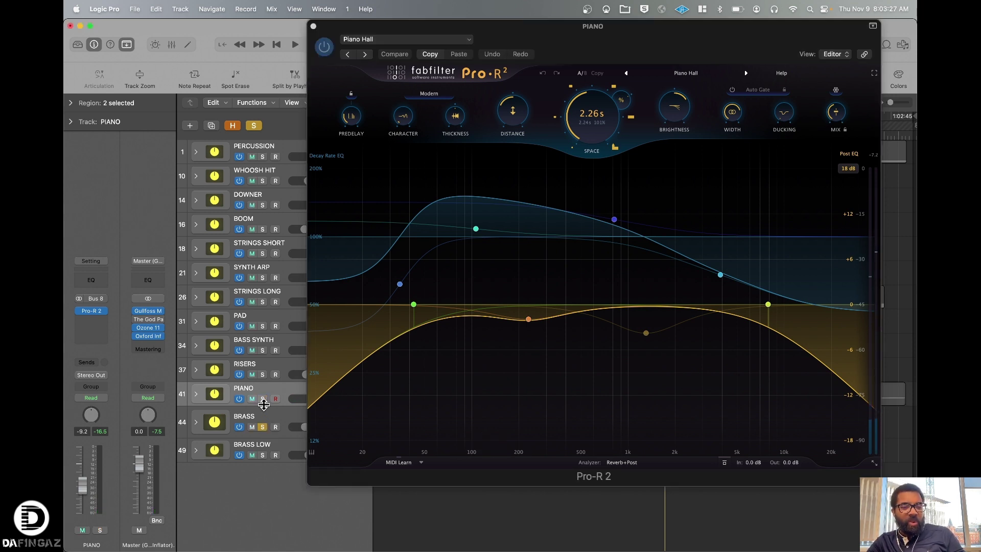
click(269, 417)
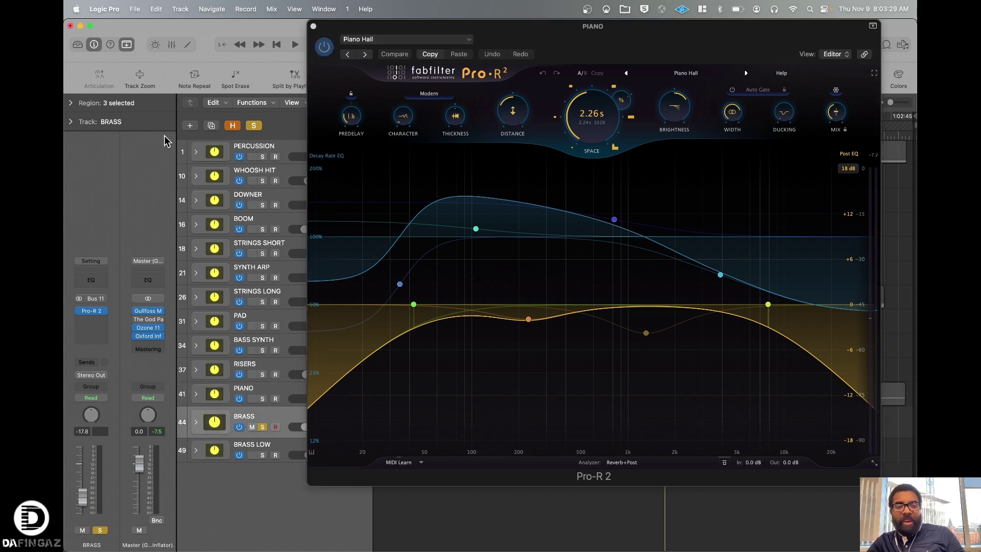
click(91, 311)
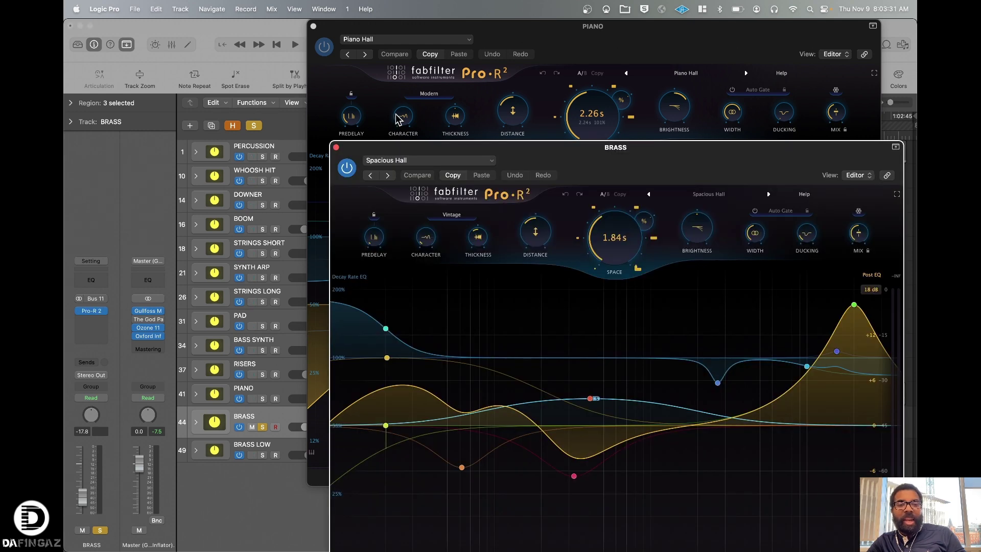
click(313, 26)
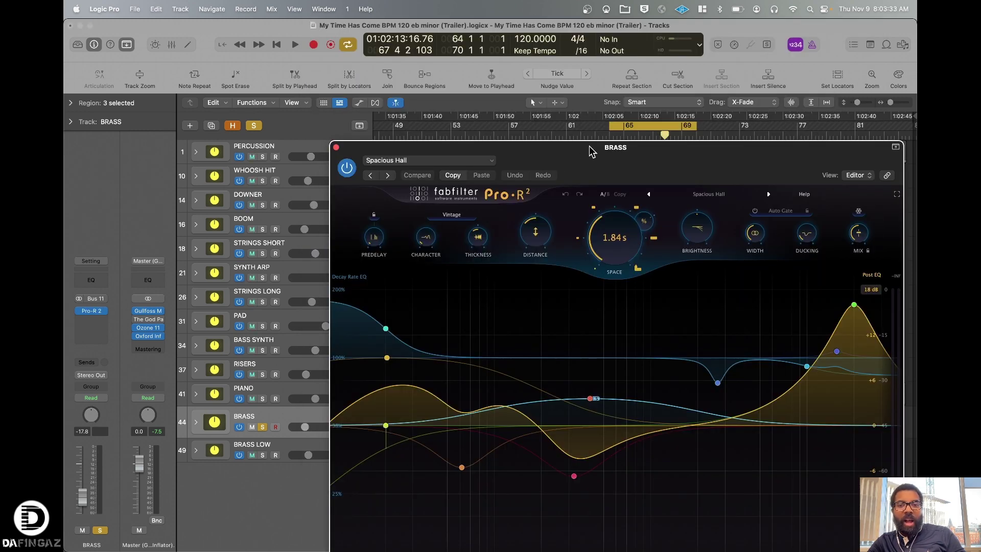
drag(591, 151, 572, 29)
mouse_move(605, 126)
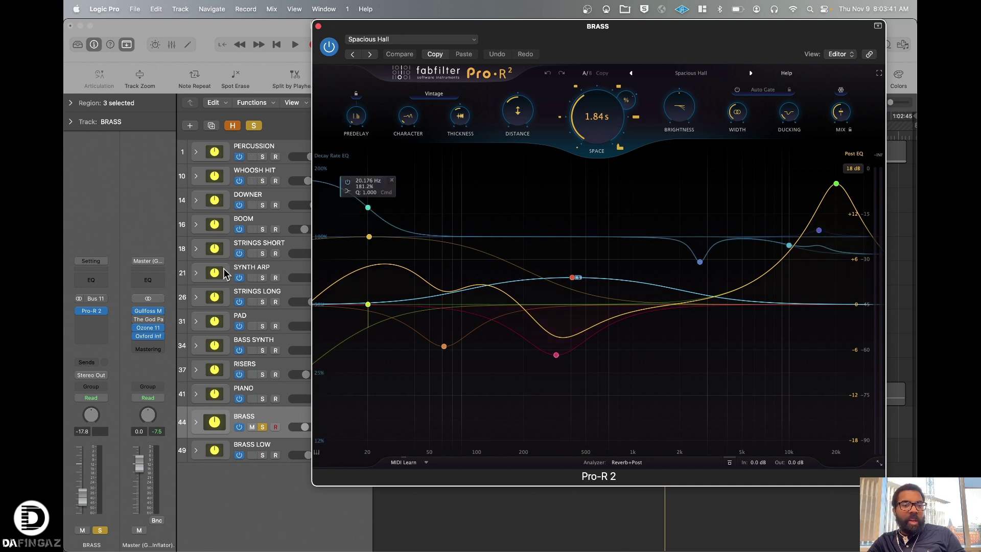
Step: Compare BRASS playback with Pro-R 2 bypassed and with its Spacious Hall reverb switched back on
click(330, 48)
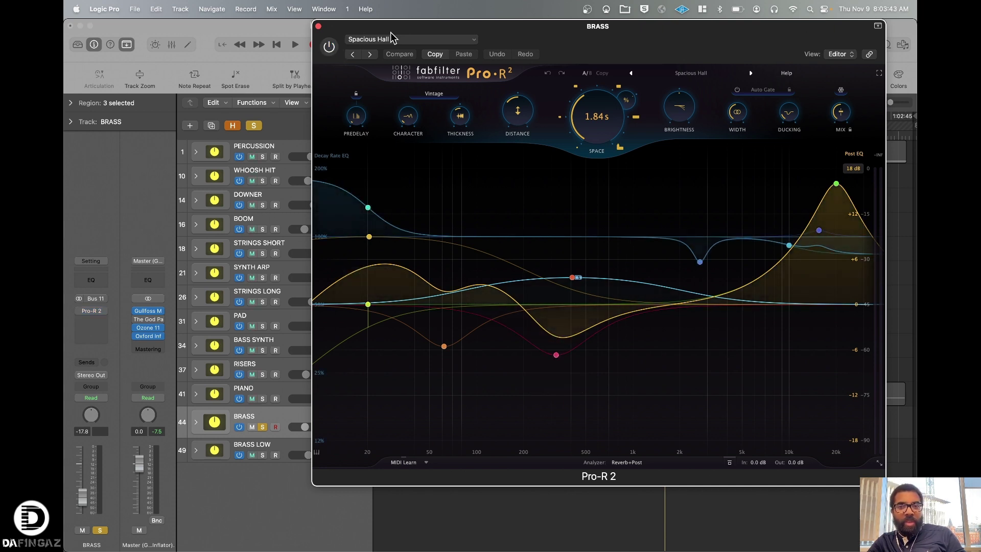
mouse_move(578, 107)
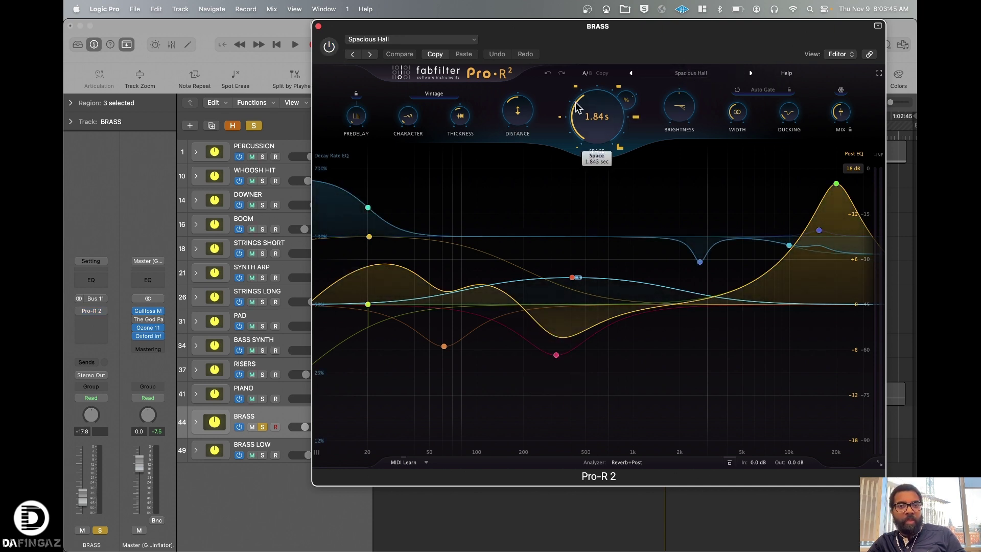
key(space)
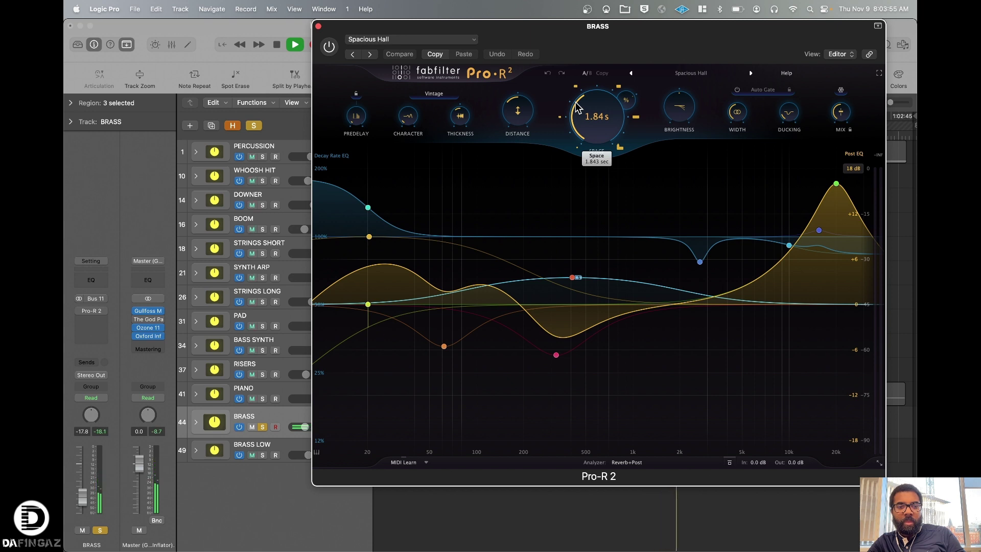
key(space)
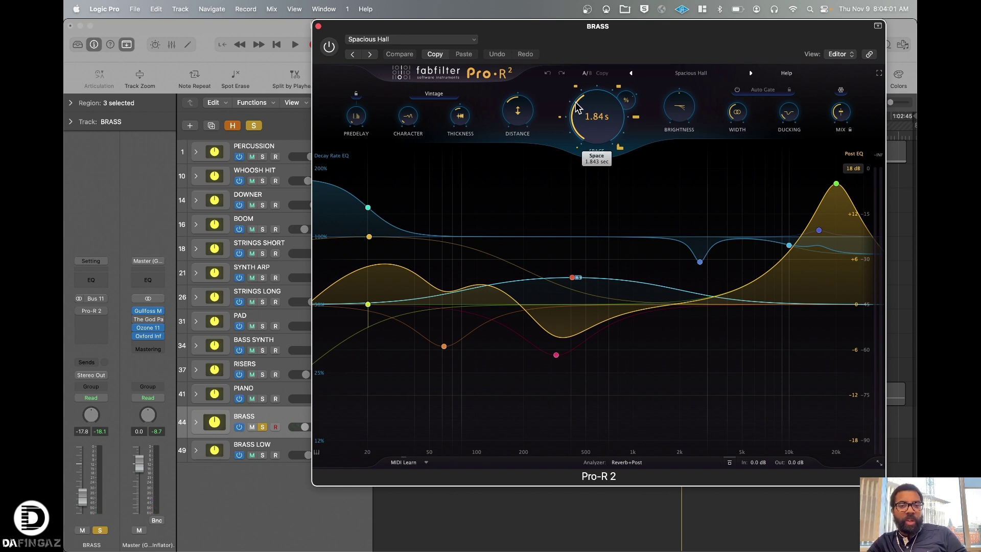
click(329, 47)
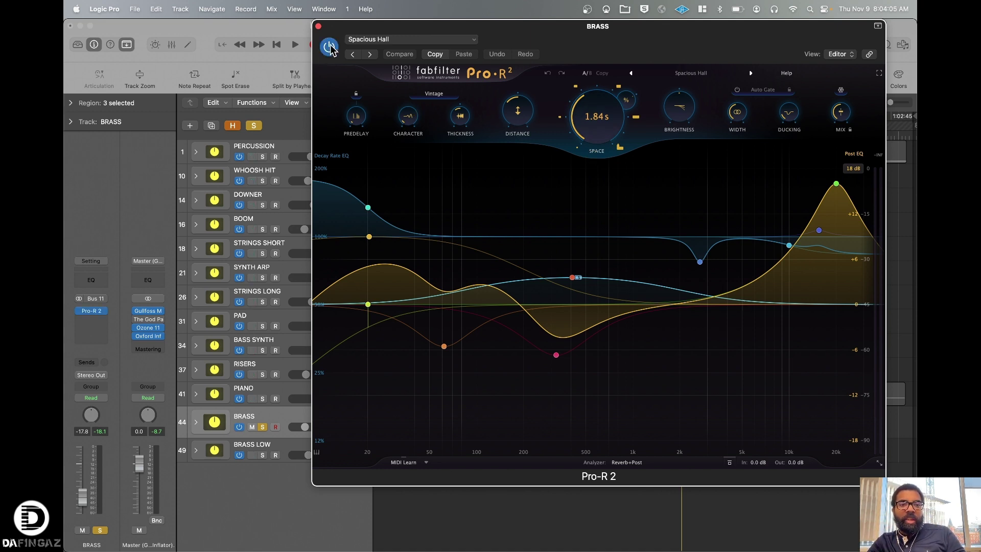
key(space)
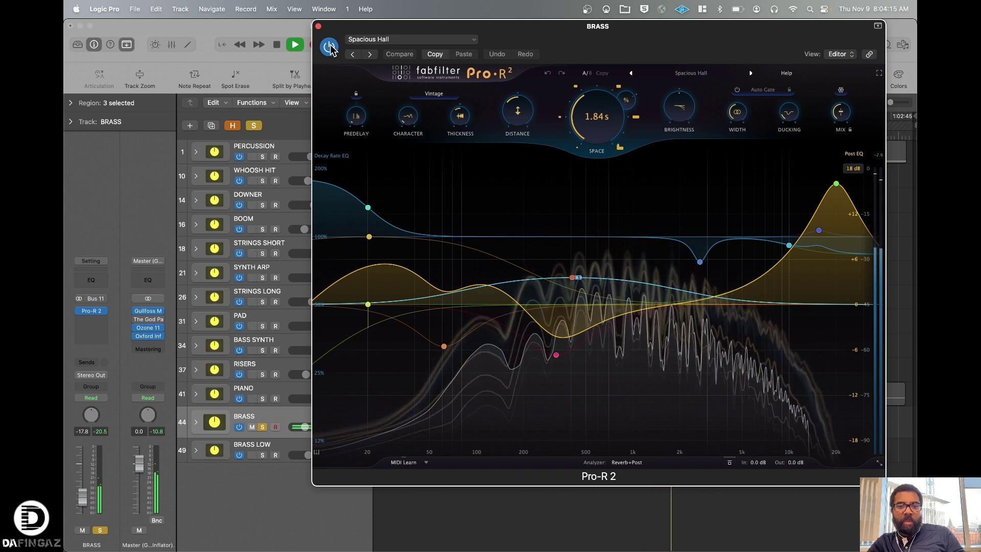
key(space)
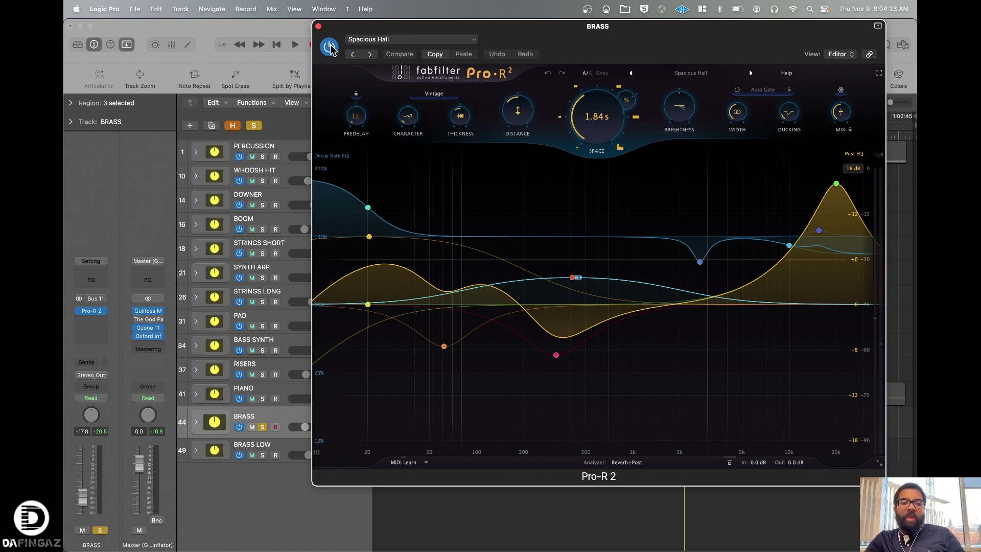
Step: Switch the solo from BRASS to BRASS LOW and show the BRASS LOW Pro-R 2 in place of the BRASS reverb window
click(281, 442)
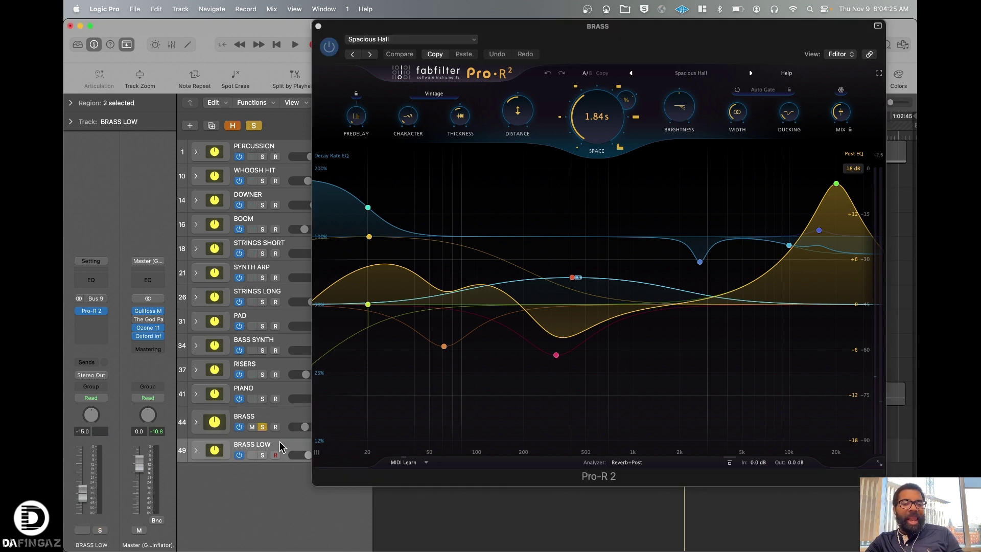
click(262, 434)
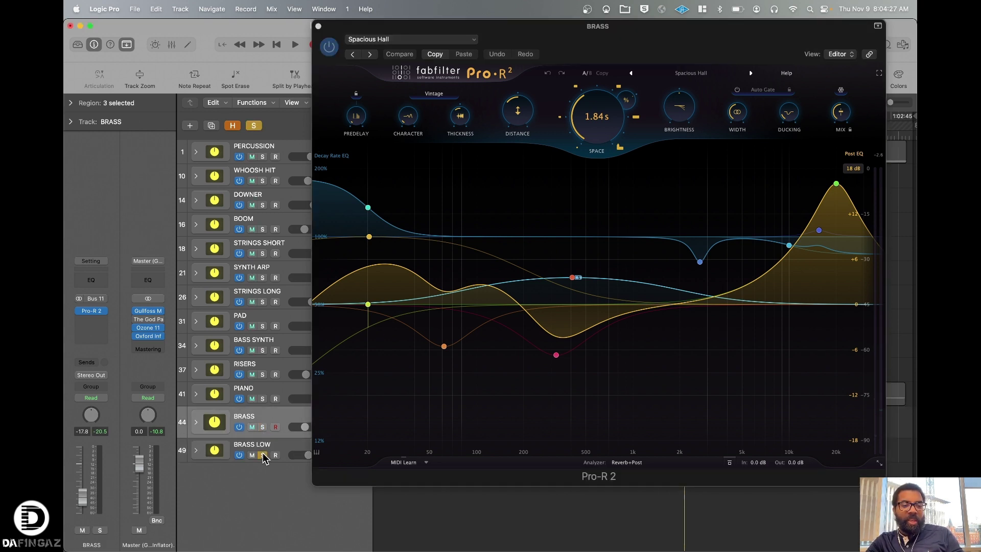
click(281, 449)
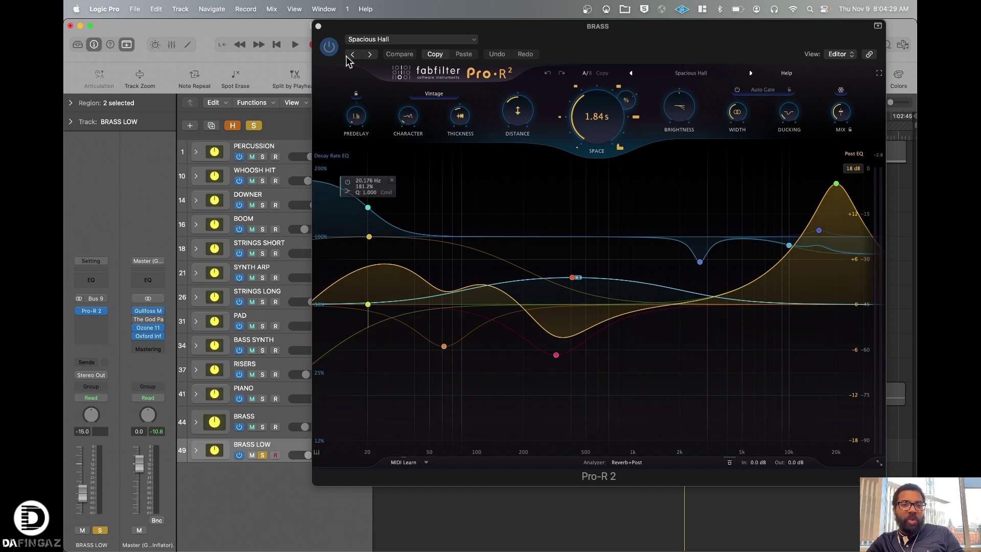
click(319, 26)
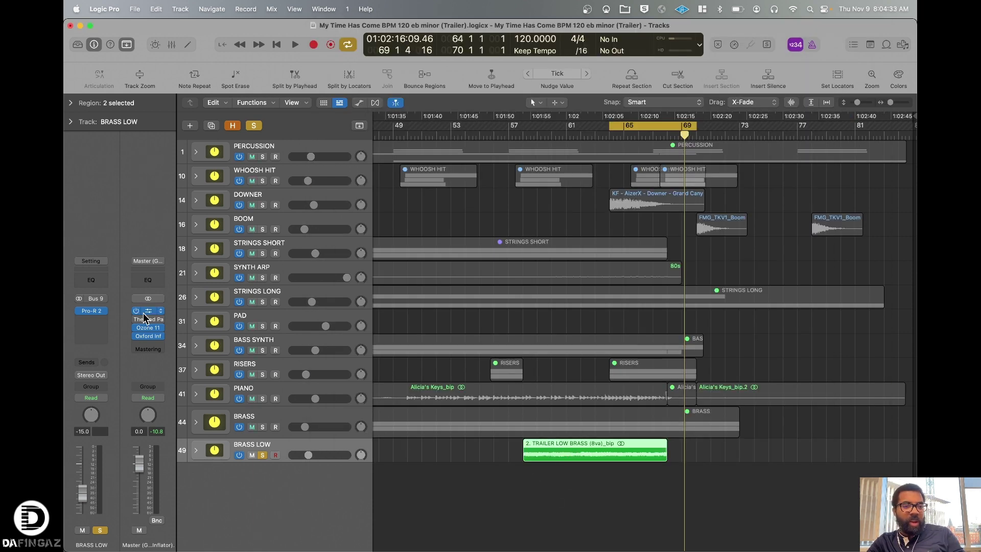
click(93, 308)
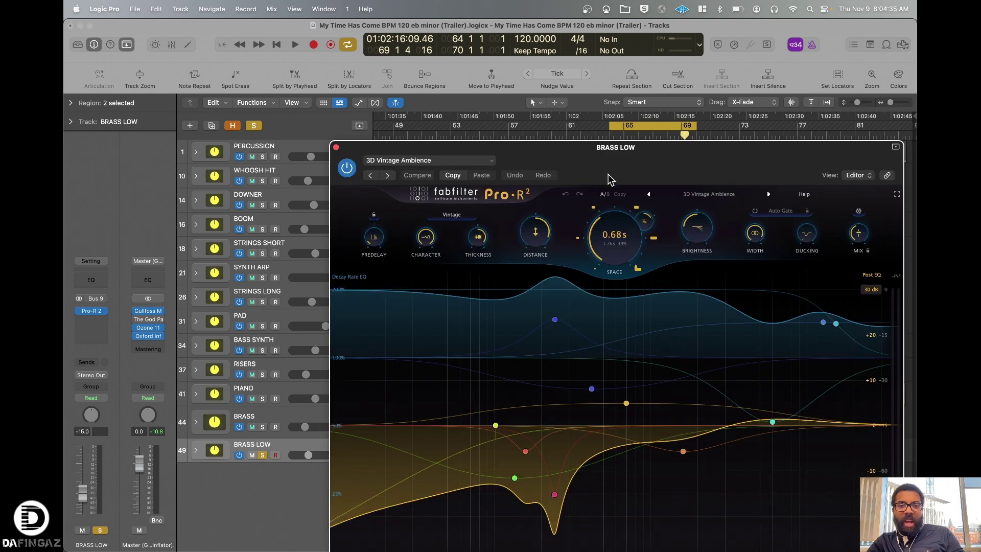
drag(604, 152, 603, 34)
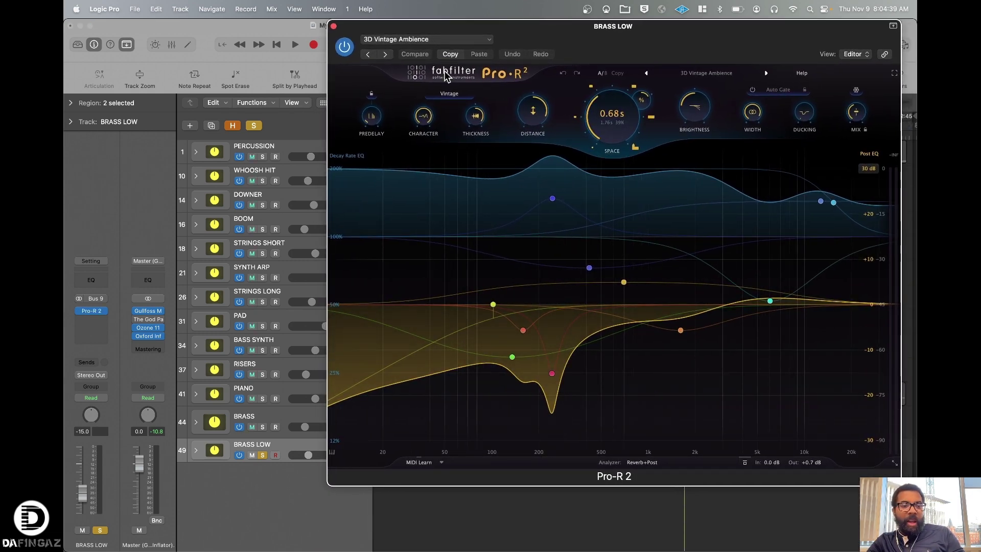
Step: Compare BRASS LOW playback with Pro-R 2 bypassed and with its 3D Vintage Ambience reverb switched back on
click(345, 47)
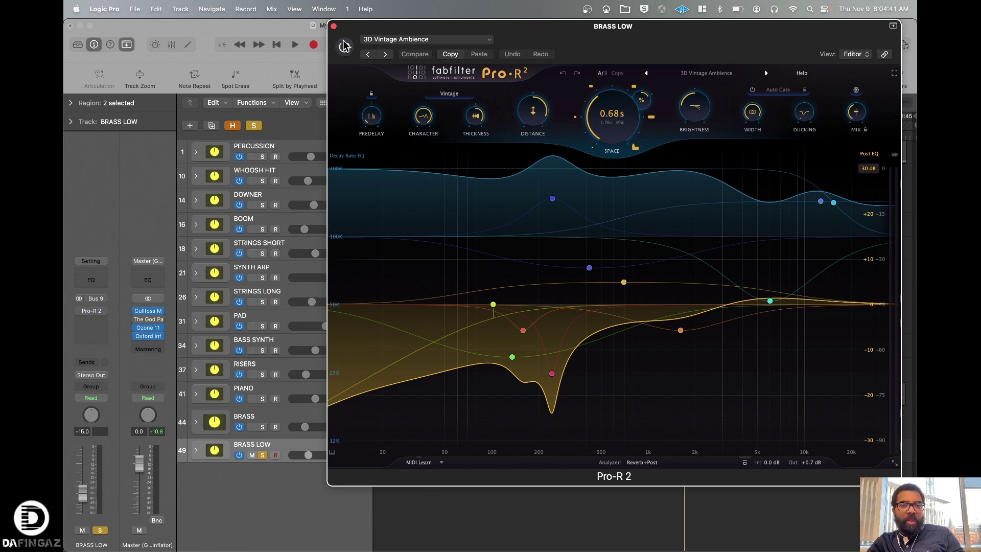
mouse_move(612, 106)
key(space)
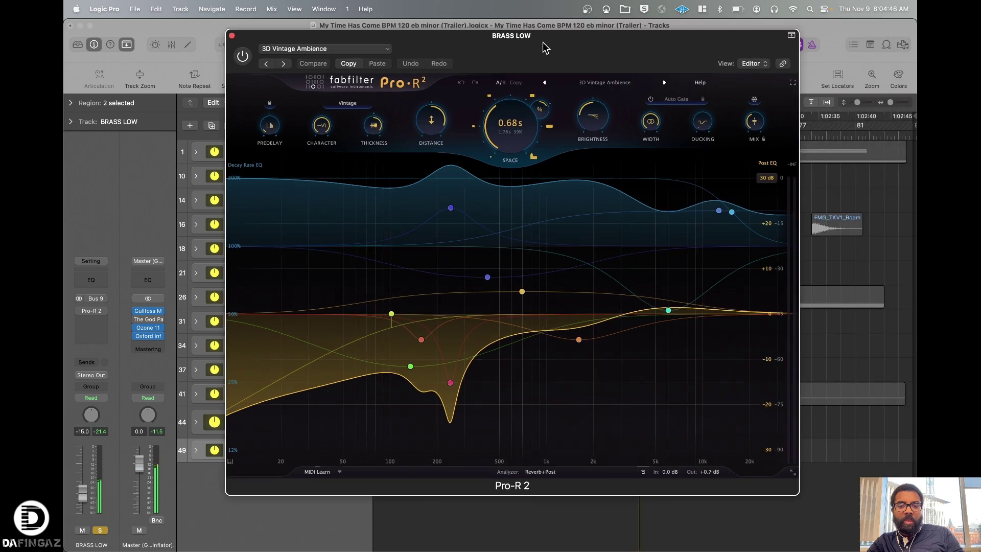
drag(647, 24, 644, 23)
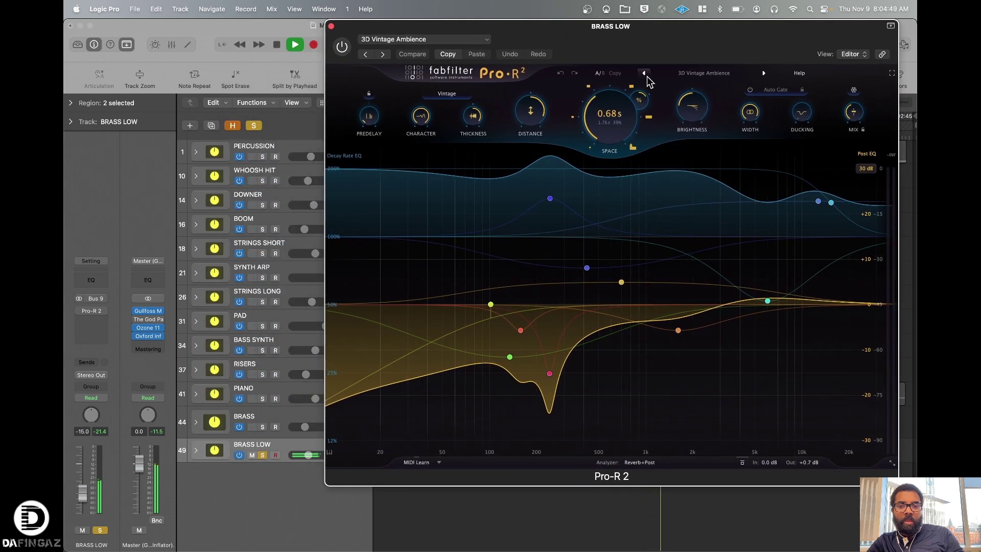
key(space)
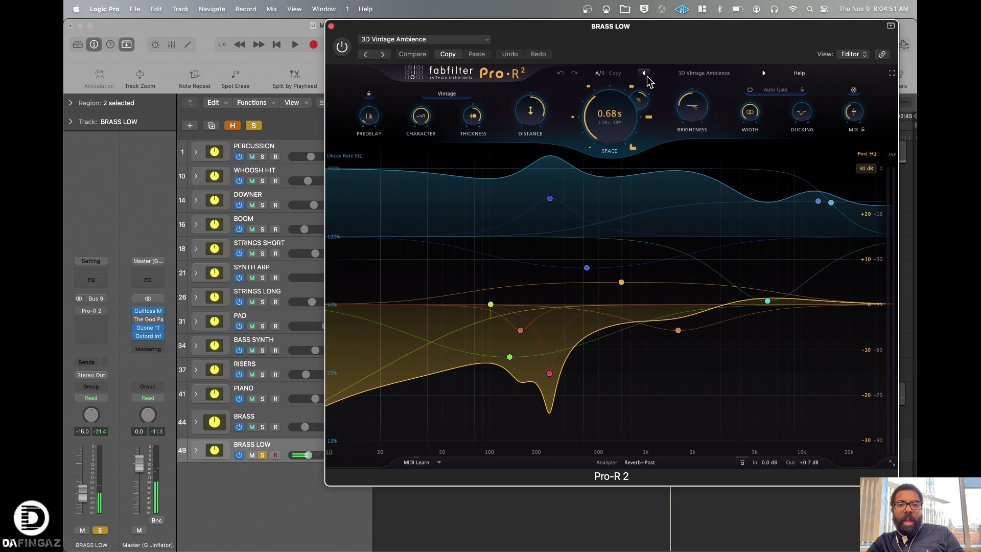
click(341, 46)
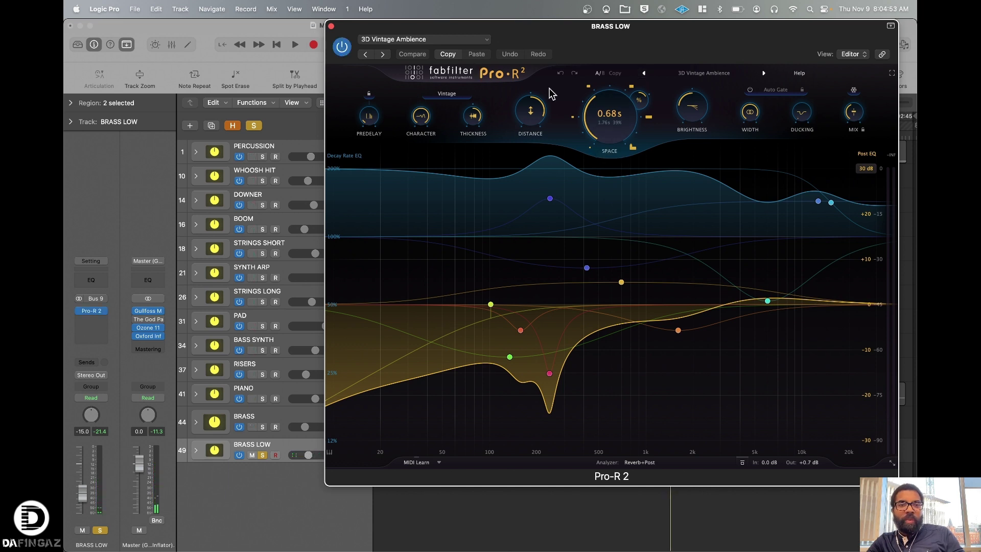
mouse_move(616, 130)
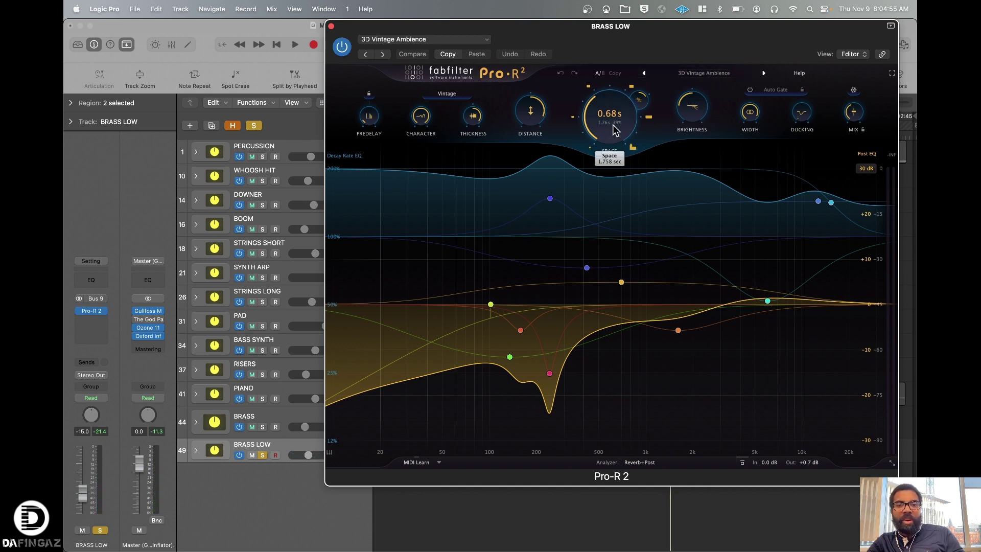
key(space)
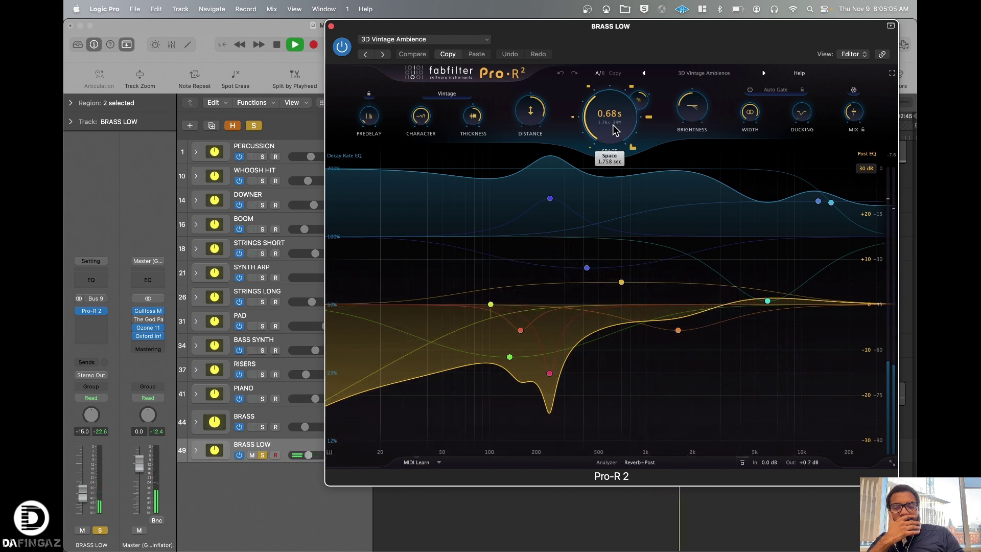
mouse_move(665, 265)
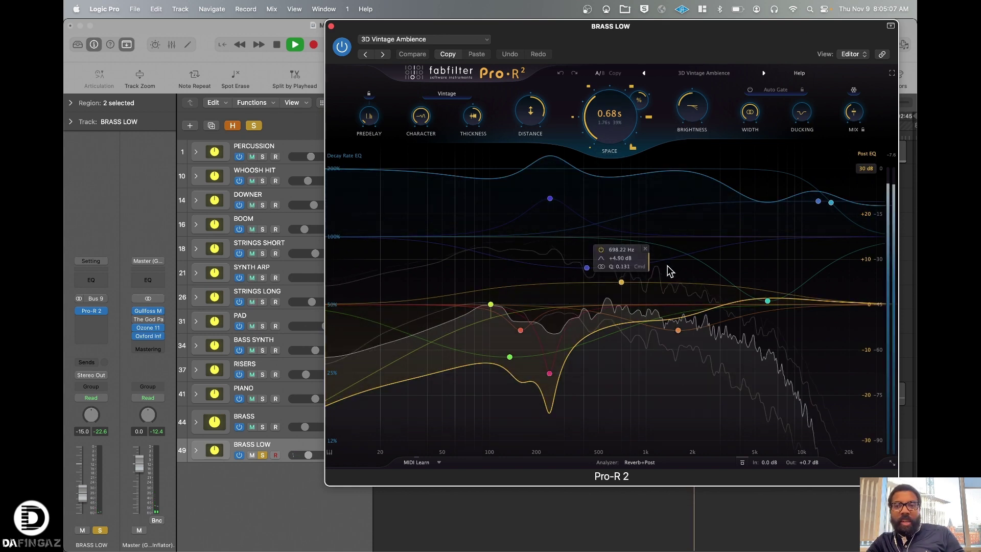
key(space)
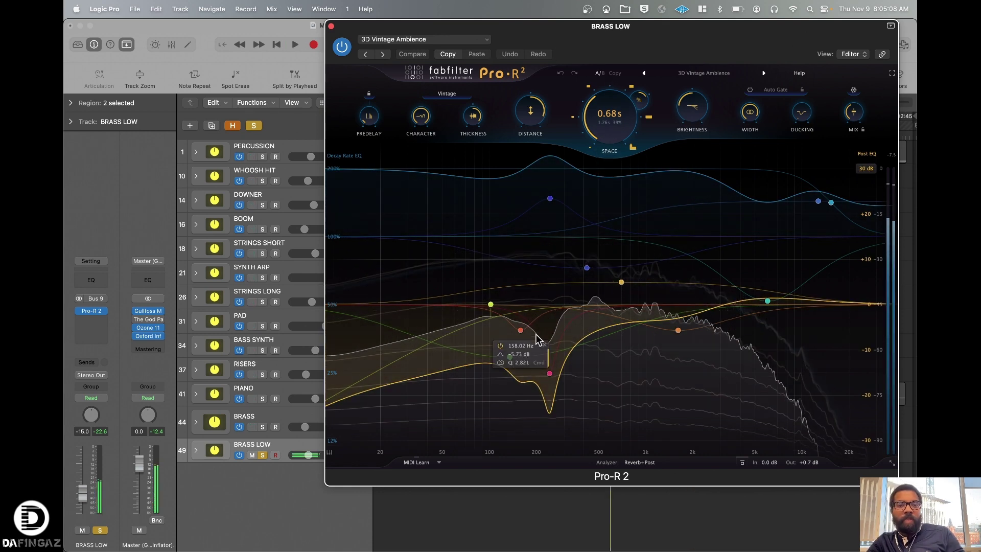
Step: Unsolo BRASS LOW and play the full mix with the cycle range extended to about bar 78
click(262, 455)
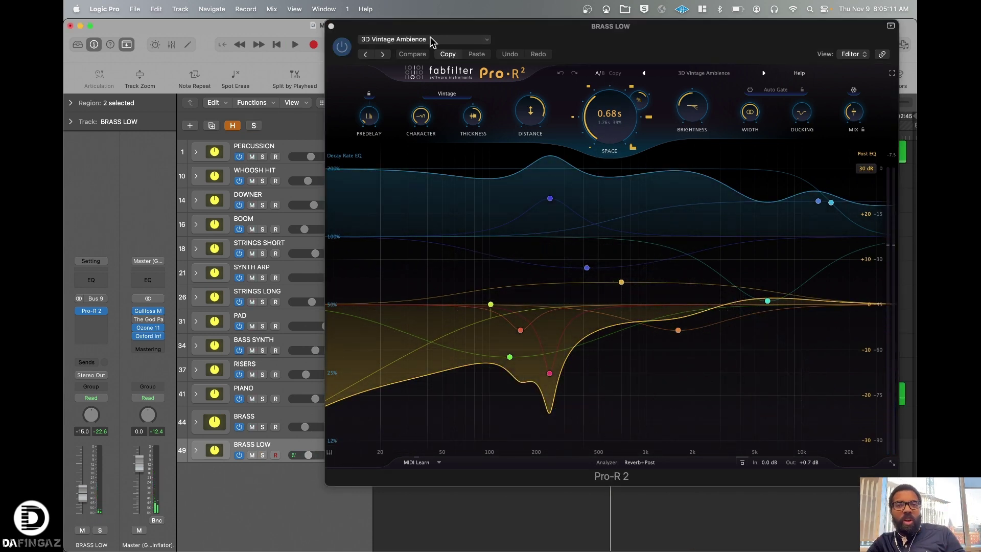
drag(573, 40, 547, 90)
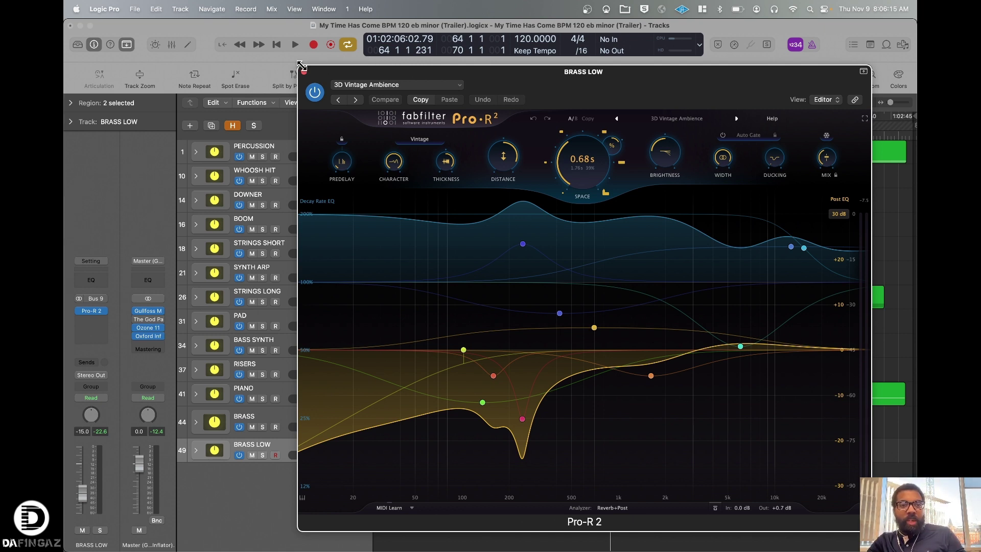
drag(542, 72, 307, 26)
drag(692, 125, 800, 152)
key(space)
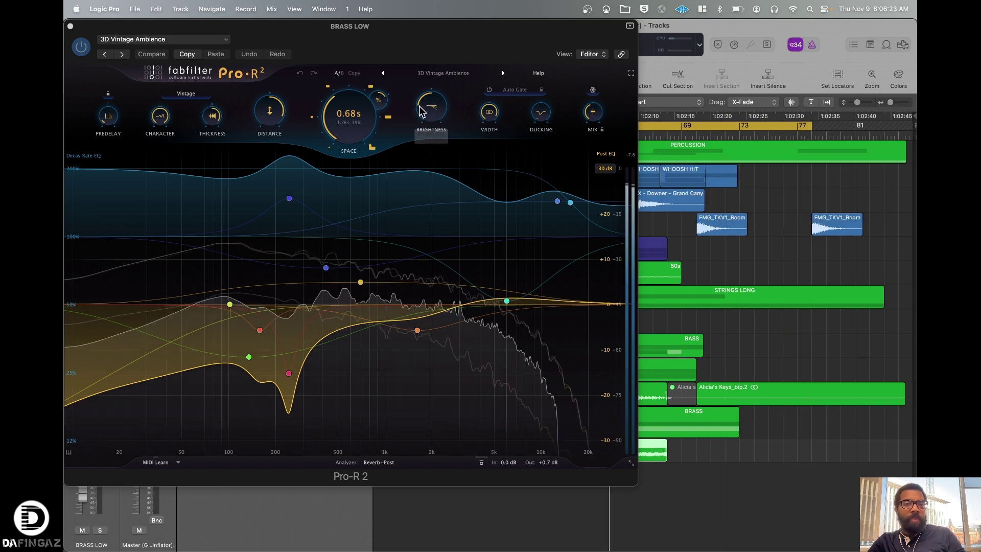
drag(390, 26, 652, 44)
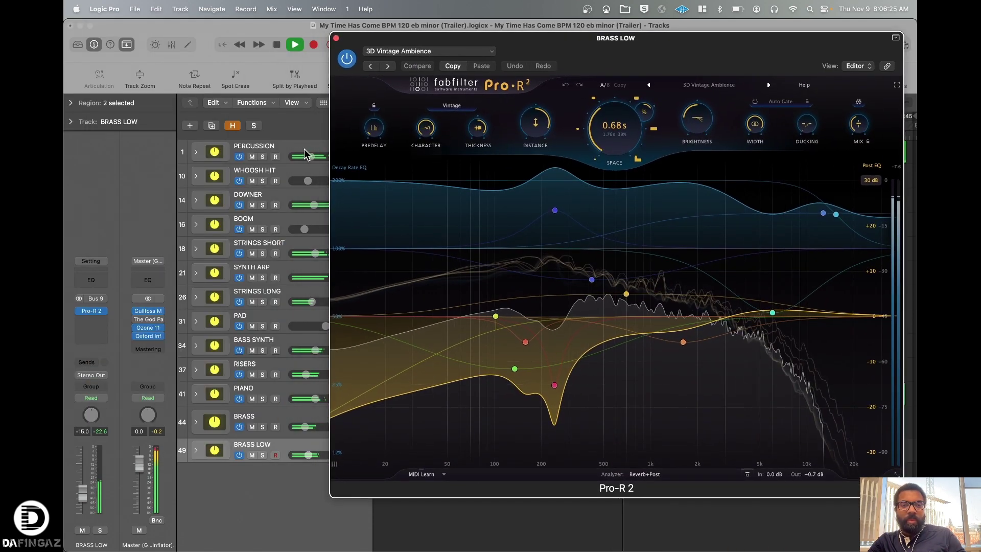